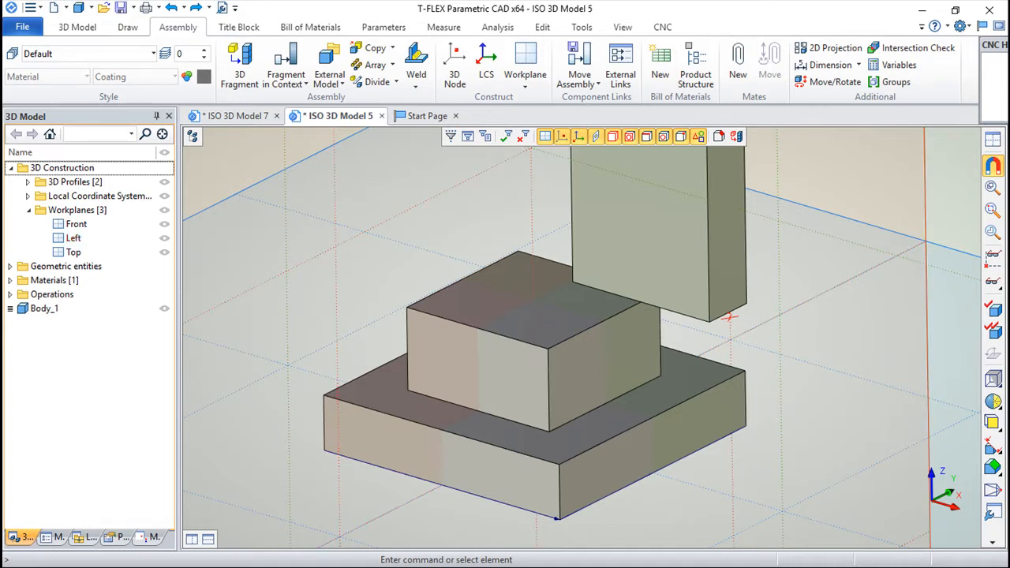
# - Create a continuous fillet weld of size 5 between the middle block's front face and the base block's top face
pyautogui.moveTo(802, 456); pyautogui.dragTo(641, 525, button='right')
pyautogui.scroll(2, 686, 338)
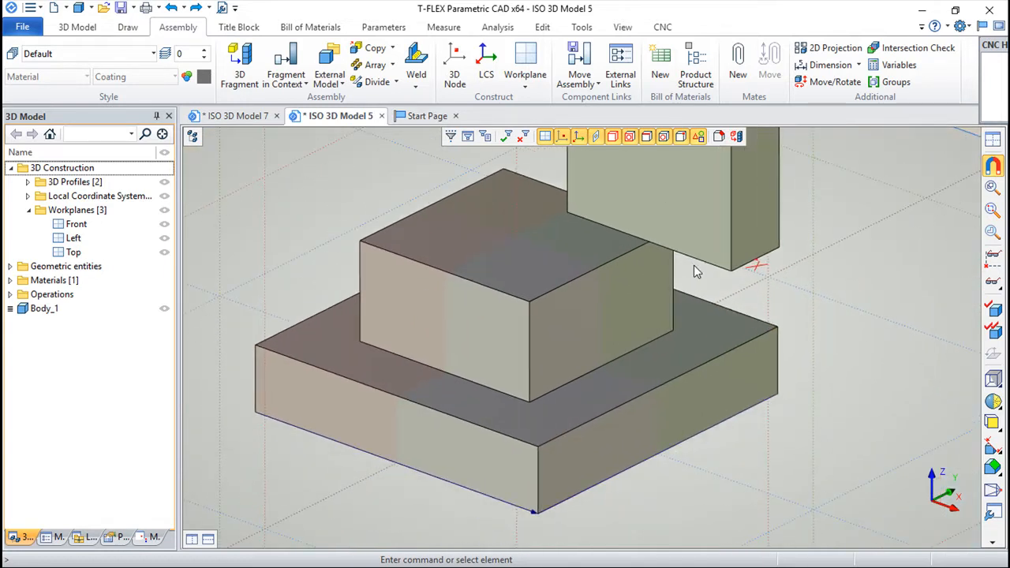
pyautogui.click(693, 265)
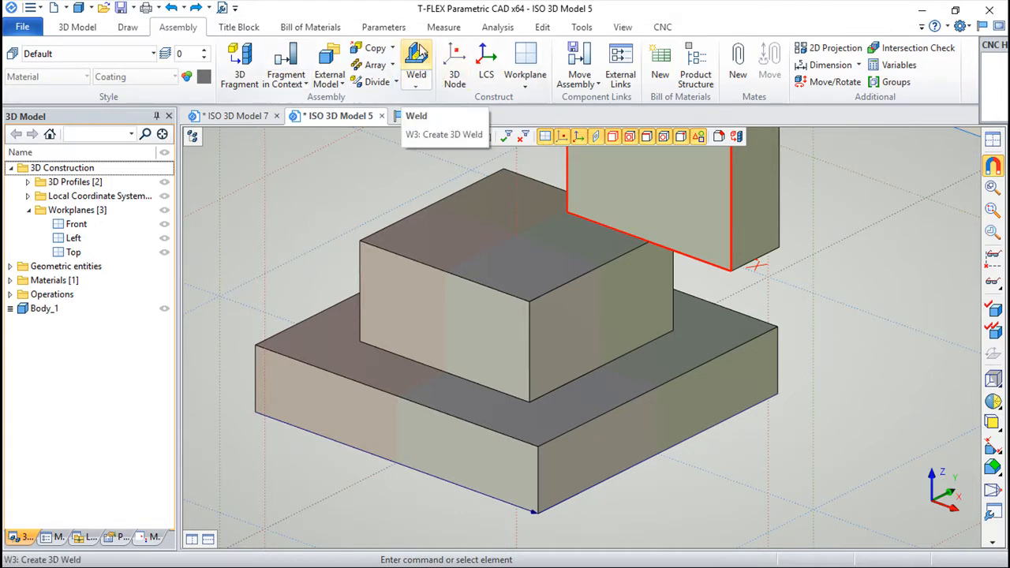
pyautogui.click(419, 56)
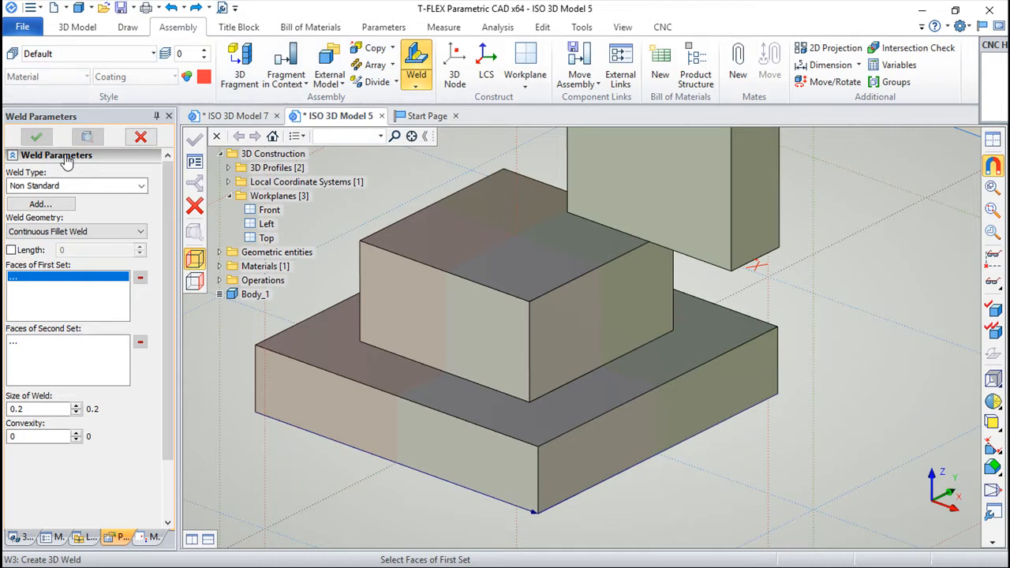
pyautogui.click(140, 231)
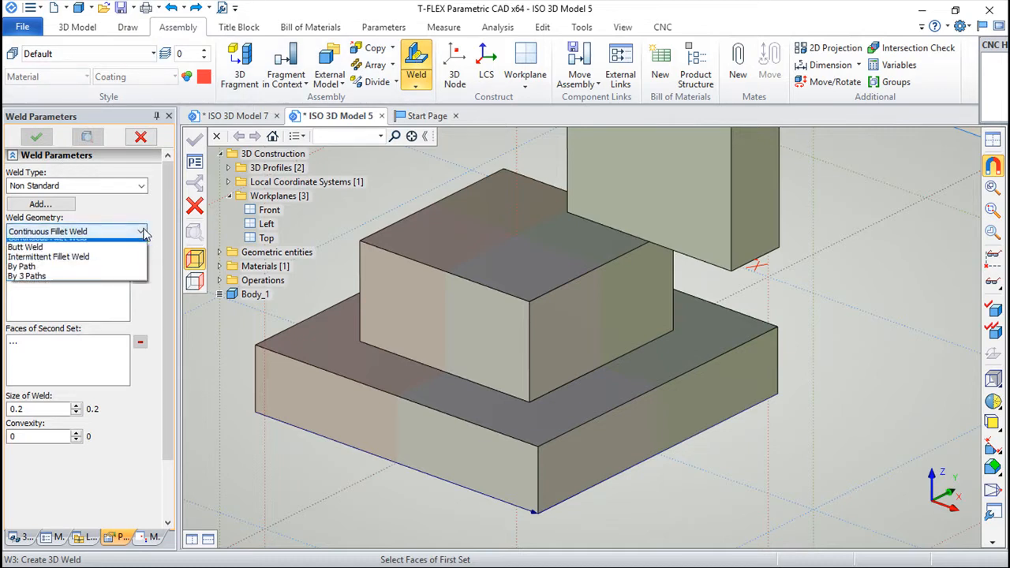
pyautogui.click(49, 244)
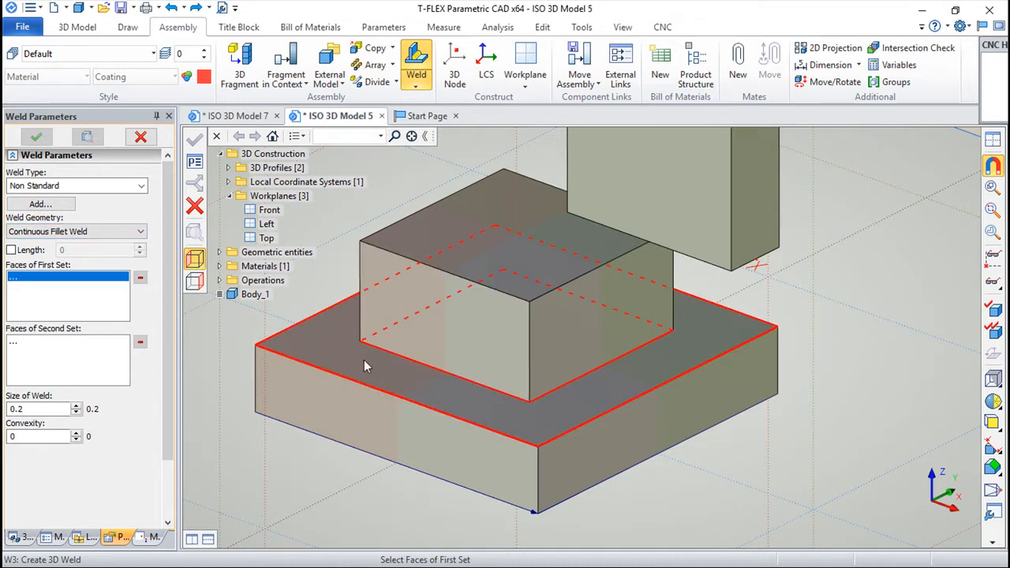
pyautogui.click(456, 324)
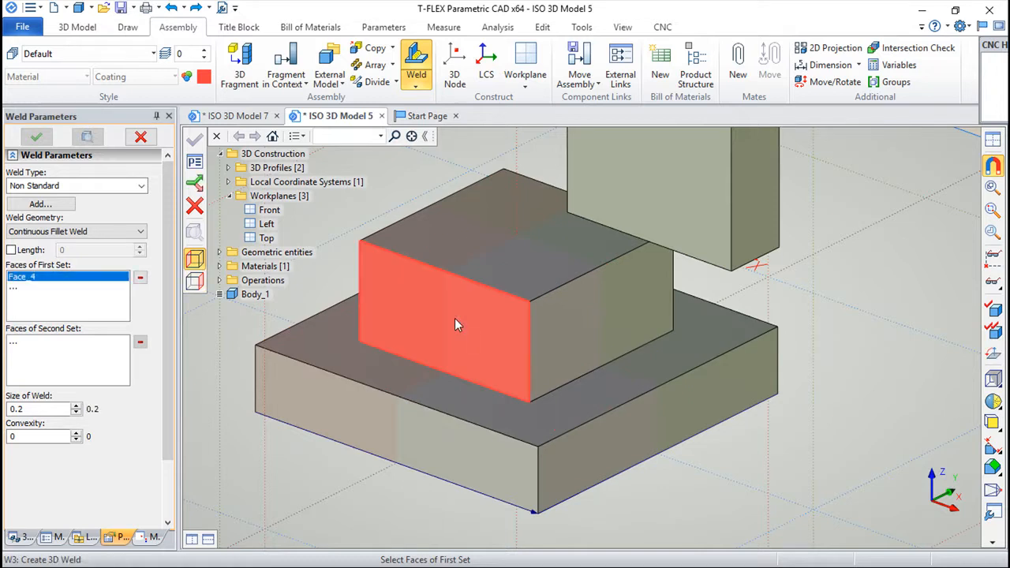
pyautogui.click(78, 345)
pyautogui.click(399, 369)
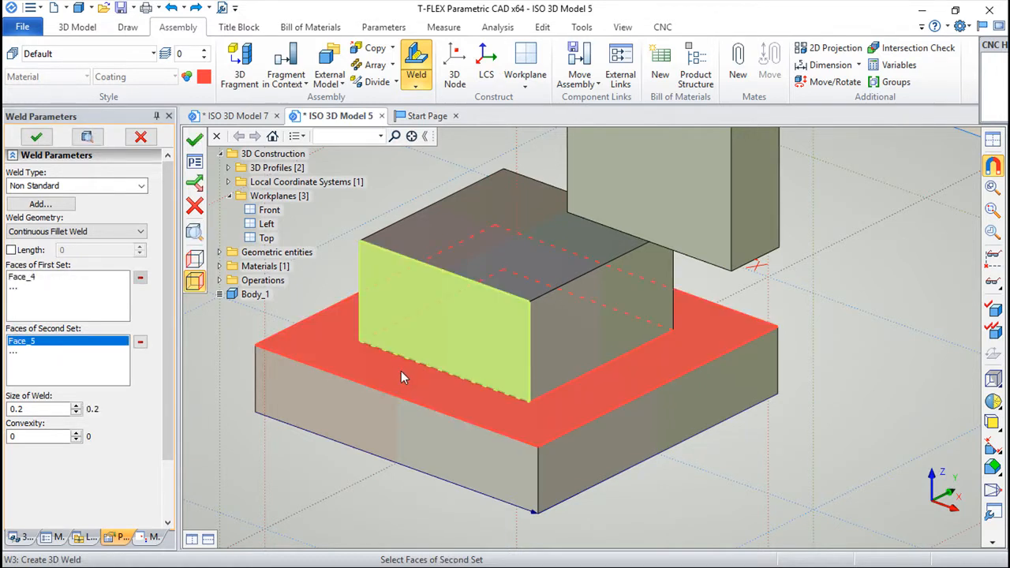
pyautogui.moveTo(24, 408); pyautogui.dragTo(8, 408)
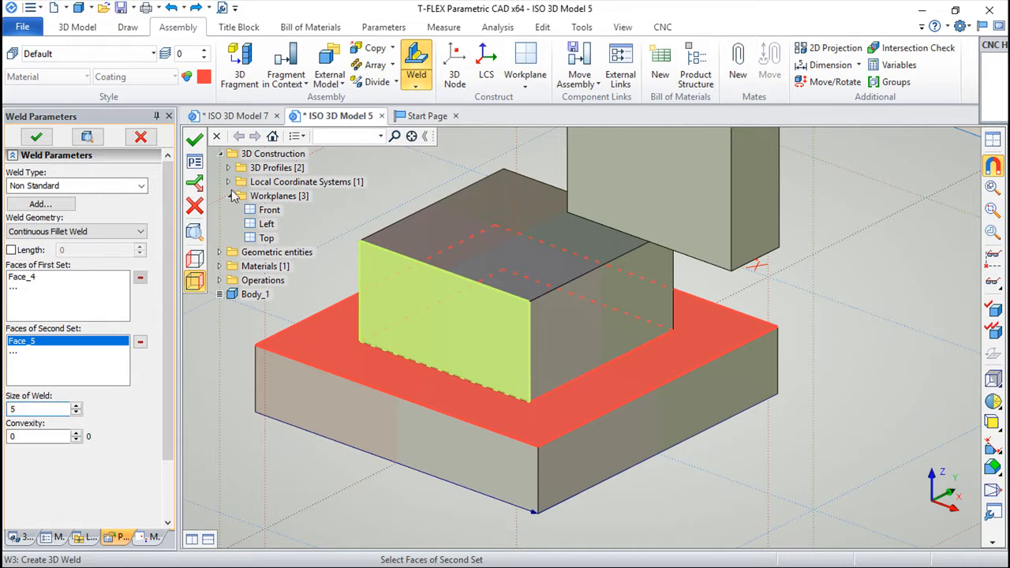
pyautogui.click(197, 140)
# - Examine the flat fillet weld from several angles and undo it
pyautogui.scroll(5, 463, 356)
pyautogui.scroll(5, 463, 357)
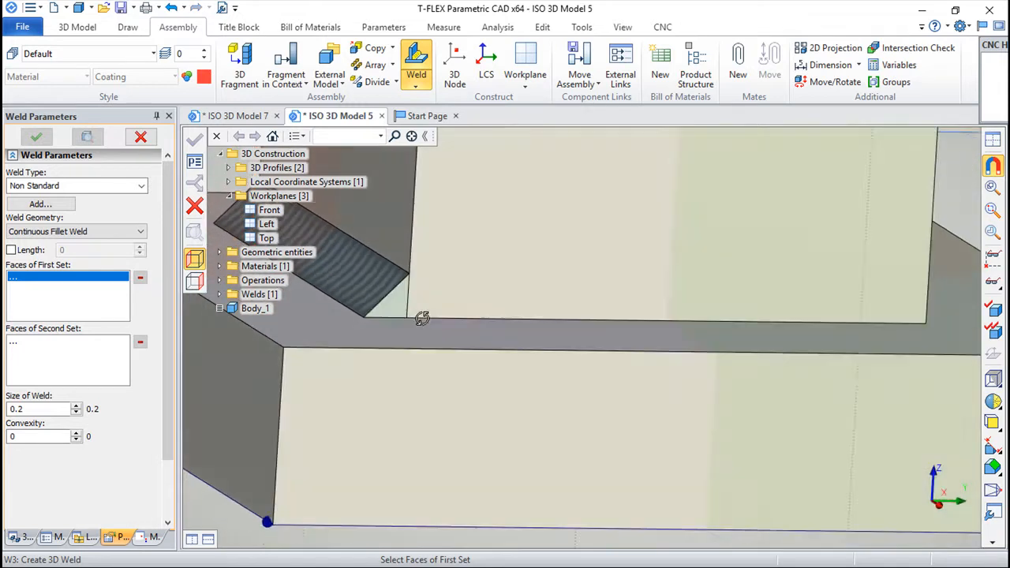
pyautogui.moveTo(543, 354); pyautogui.dragTo(614, 389, button='middle')
pyautogui.moveTo(605, 307); pyautogui.dragTo(627, 304)
pyautogui.moveTo(464, 414); pyautogui.dragTo(517, 273)
pyautogui.click(171, 7)
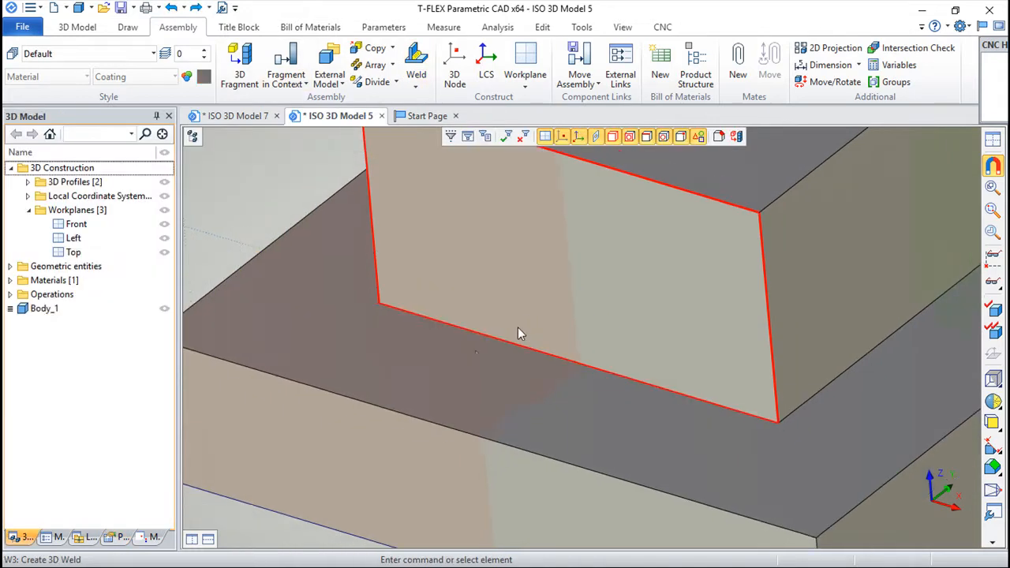
# - Try a convex continuous fillet weld of size 5 between the middle block's front face and the base block's top face, and undo it
pyautogui.click(416, 62)
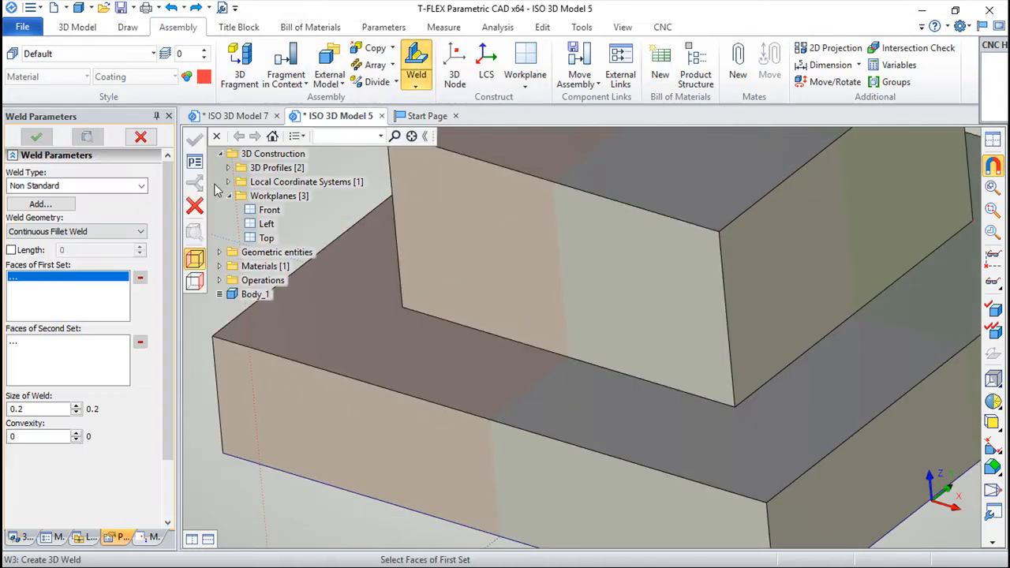
pyautogui.click(561, 260)
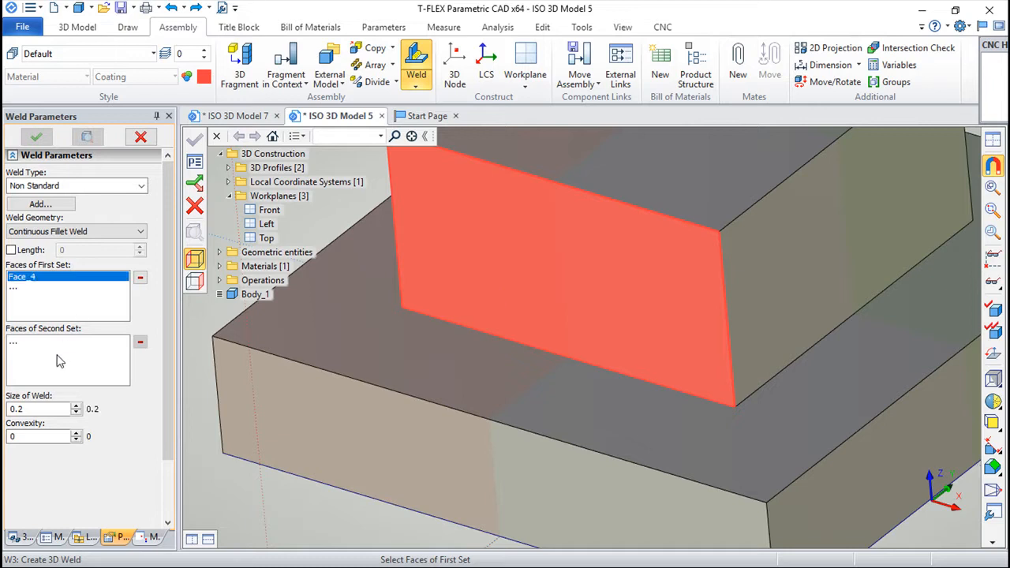
pyautogui.click(498, 361)
pyautogui.moveTo(35, 409); pyautogui.dragTo(5, 439)
pyautogui.write('5')
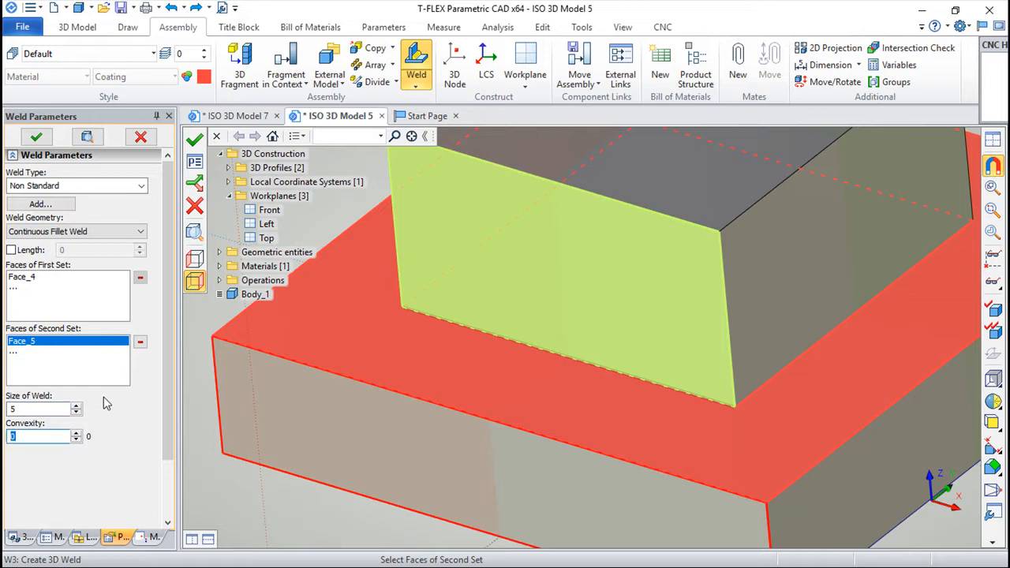
pyautogui.click(194, 139)
pyautogui.moveTo(608, 435); pyautogui.dragTo(343, 168, button='right')
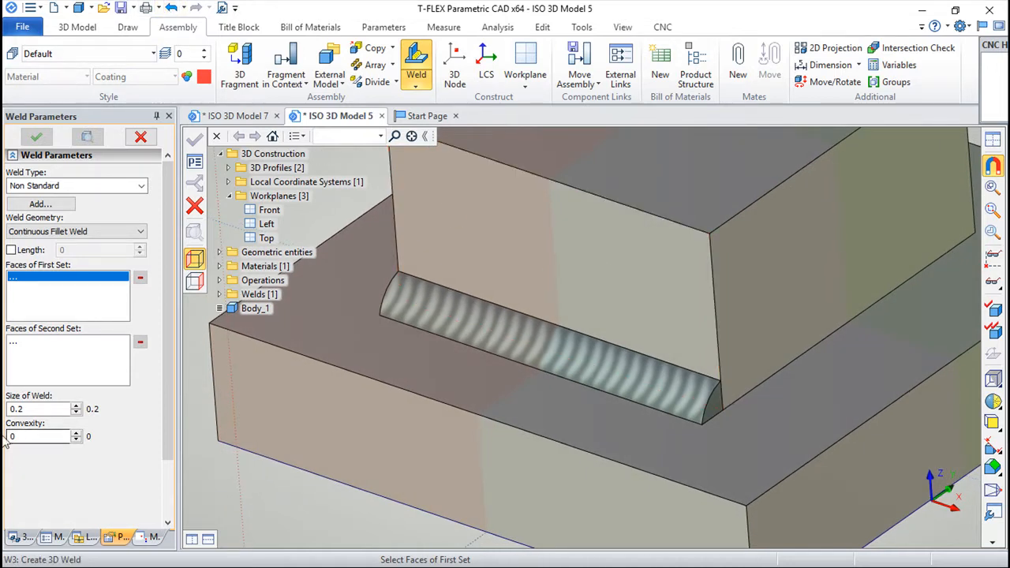
pyautogui.click(171, 7)
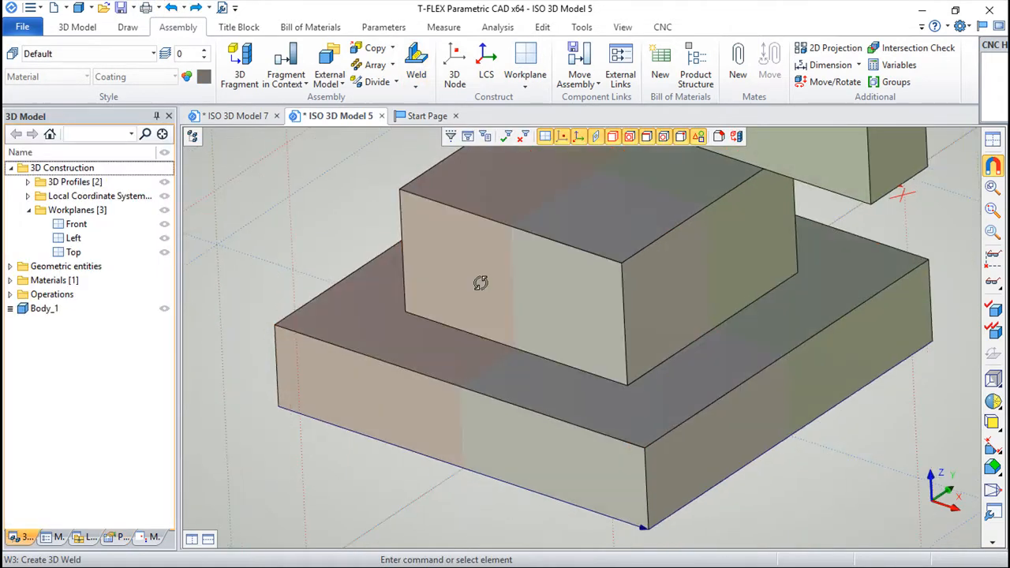
# - Set up an intermittent fillet weld between the tall block's front face and the middle block's top face
pyautogui.click(416, 61)
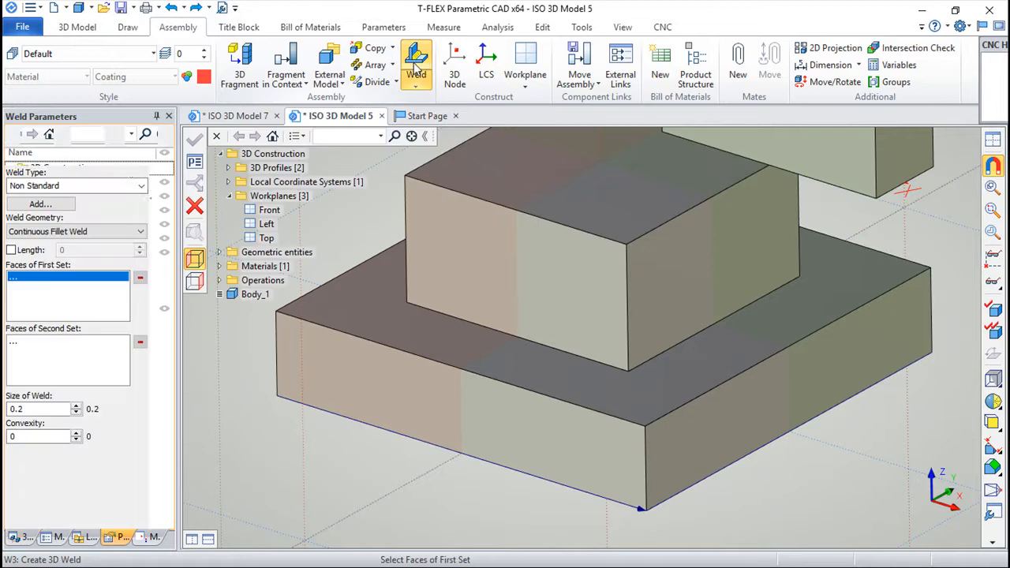
pyautogui.click(139, 233)
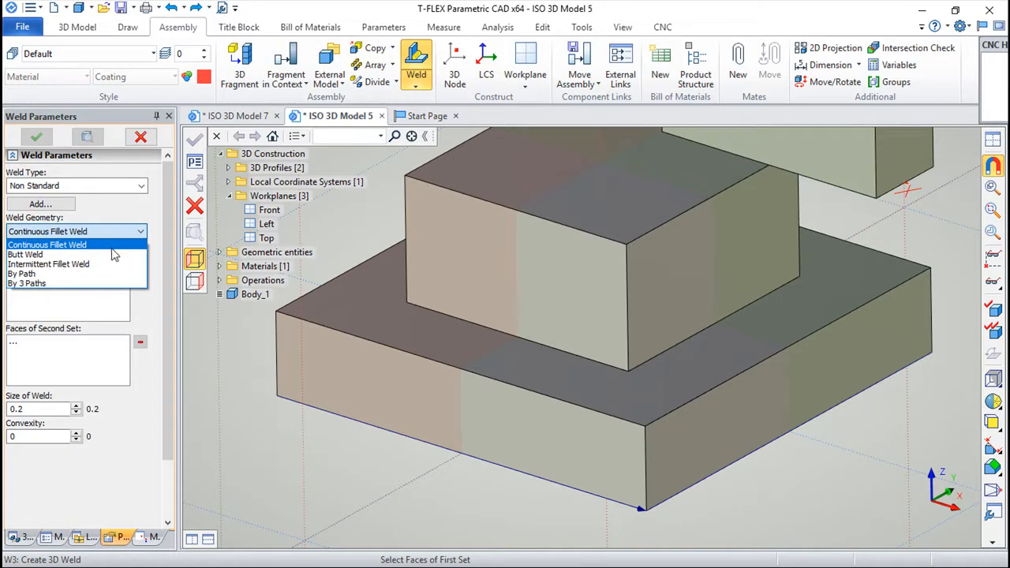
pyautogui.click(75, 266)
pyautogui.moveTo(586, 237); pyautogui.dragTo(476, 354, button='middle')
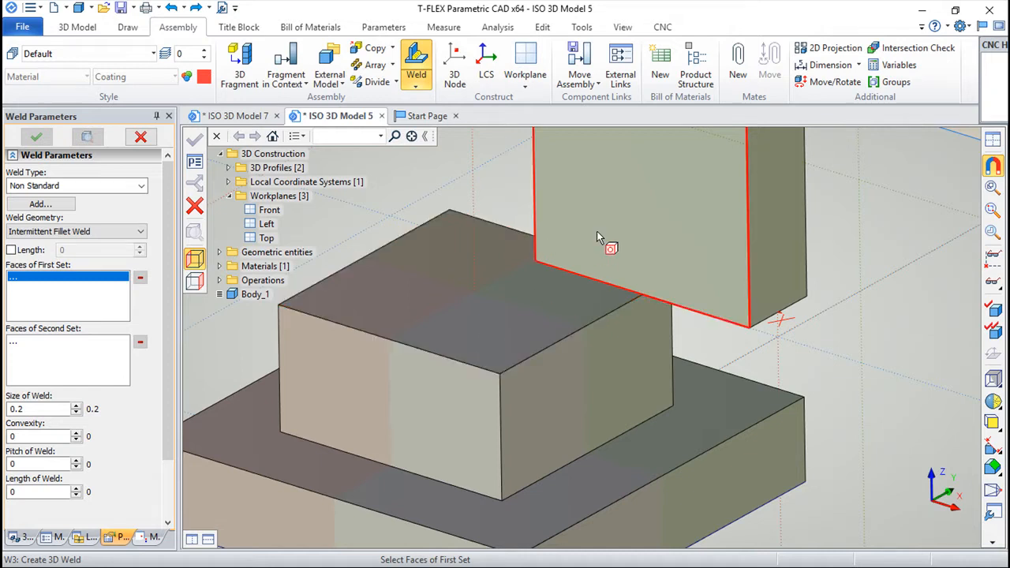
pyautogui.click(642, 191)
pyautogui.click(63, 342)
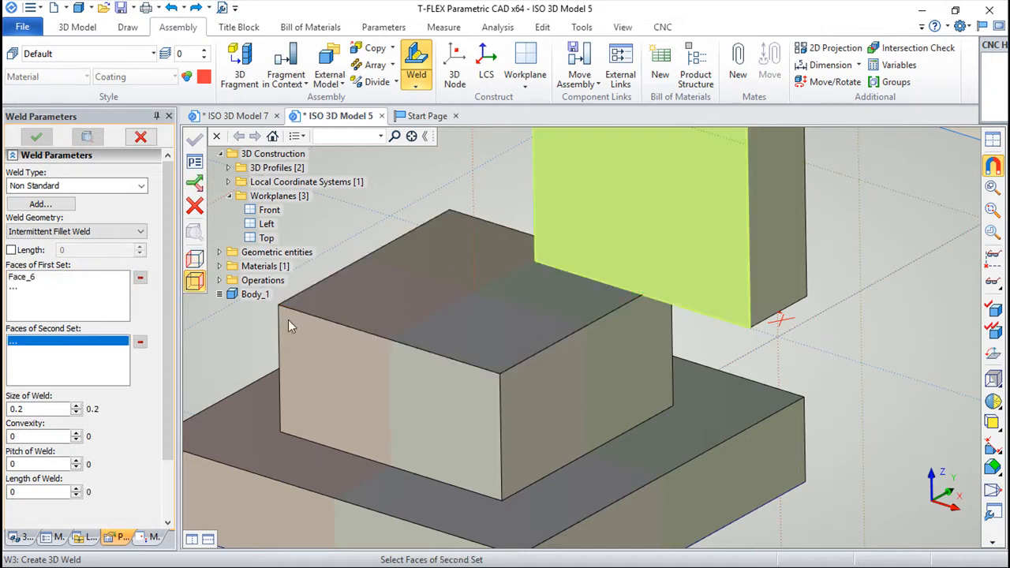
pyautogui.click(514, 299)
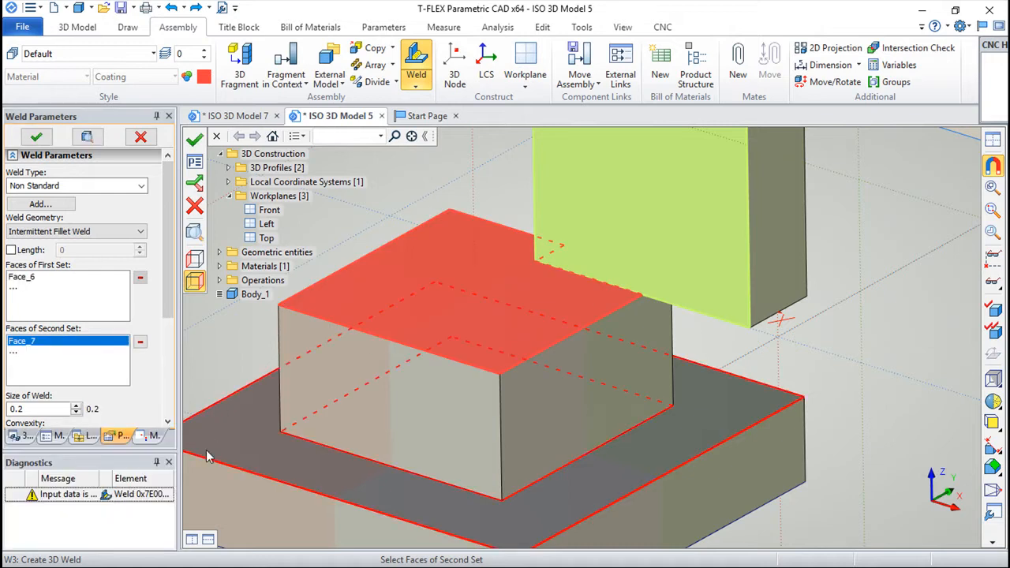
# - Set the intermittent weld's size to 5 and its pitch to 5
pyautogui.click(168, 462)
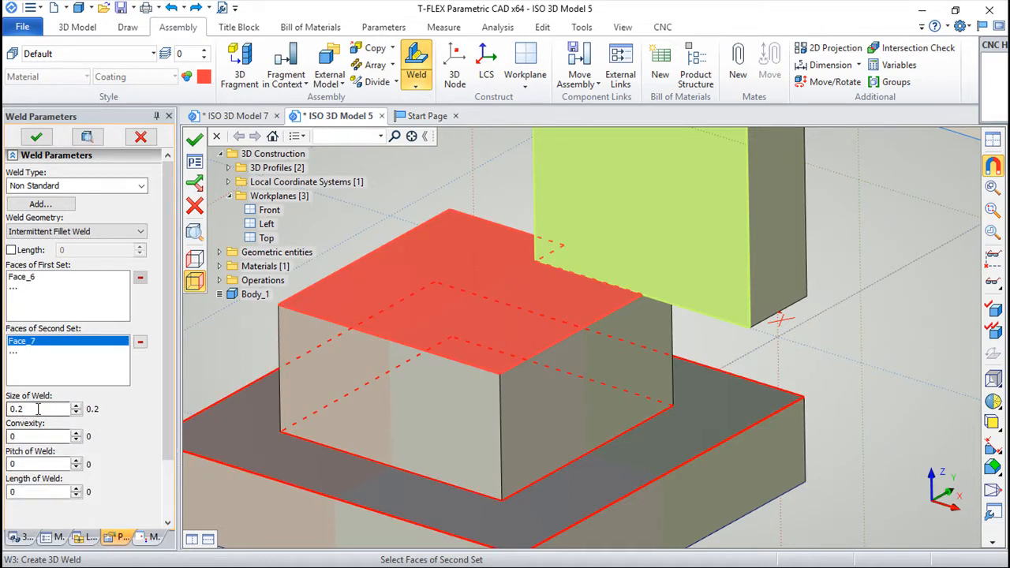
pyautogui.moveTo(38, 409); pyautogui.dragTo(6, 418)
pyautogui.write('5')
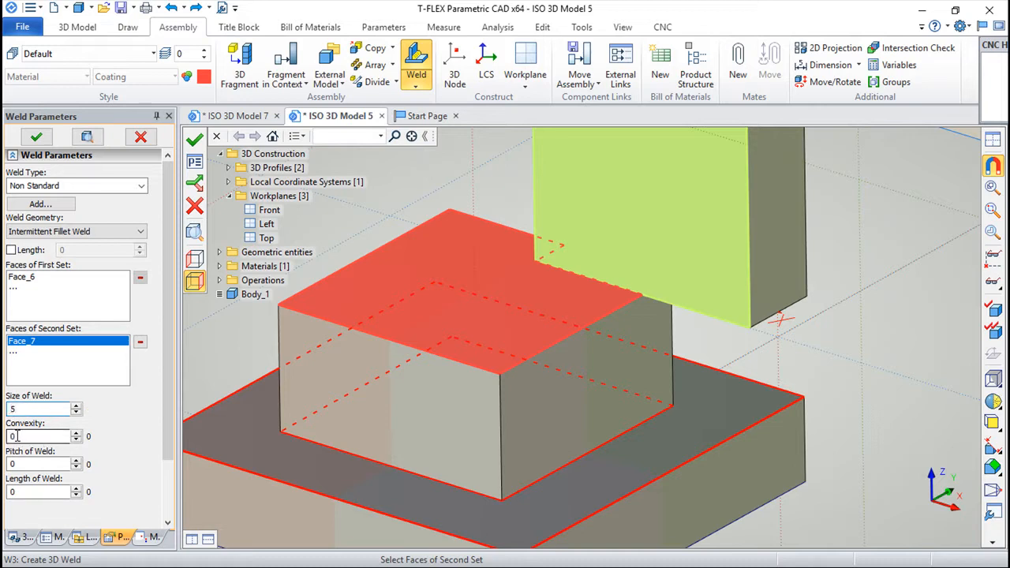
pyautogui.doubleClick(26, 464)
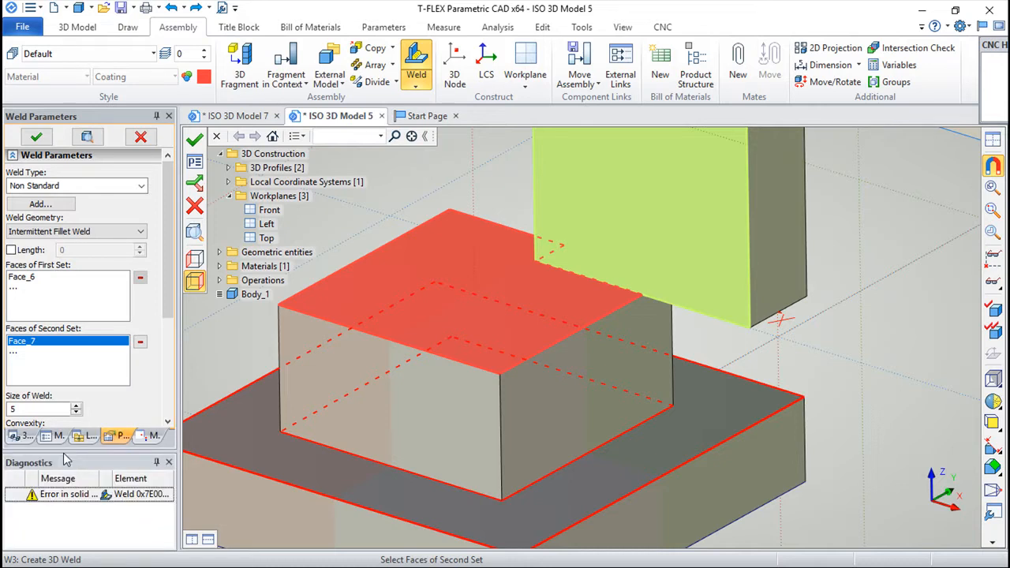
pyautogui.click(168, 462)
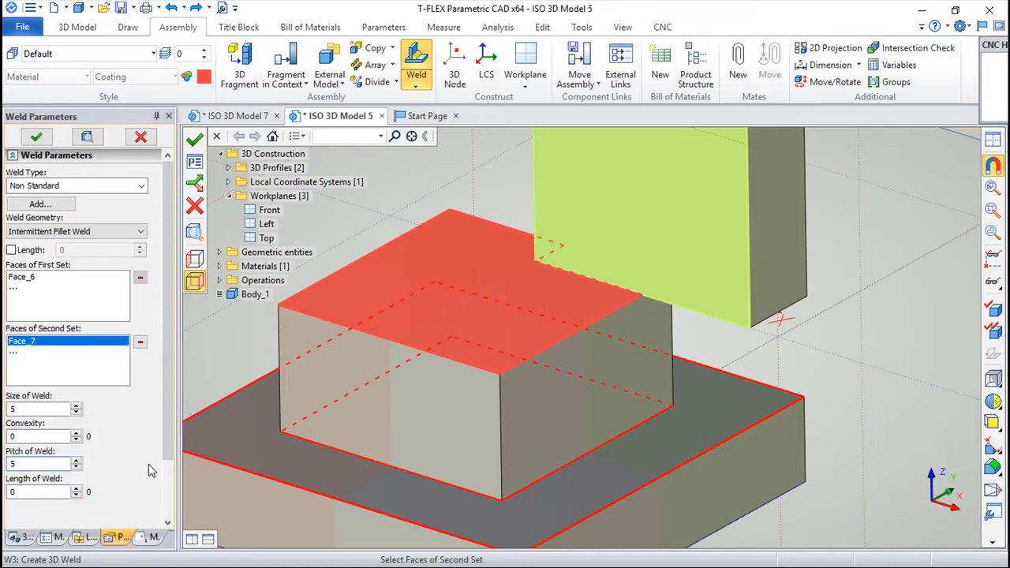
# - Try a length of 5 for the intermittent weld and cancel the weld command
pyautogui.moveTo(34, 492); pyautogui.dragTo(5, 492)
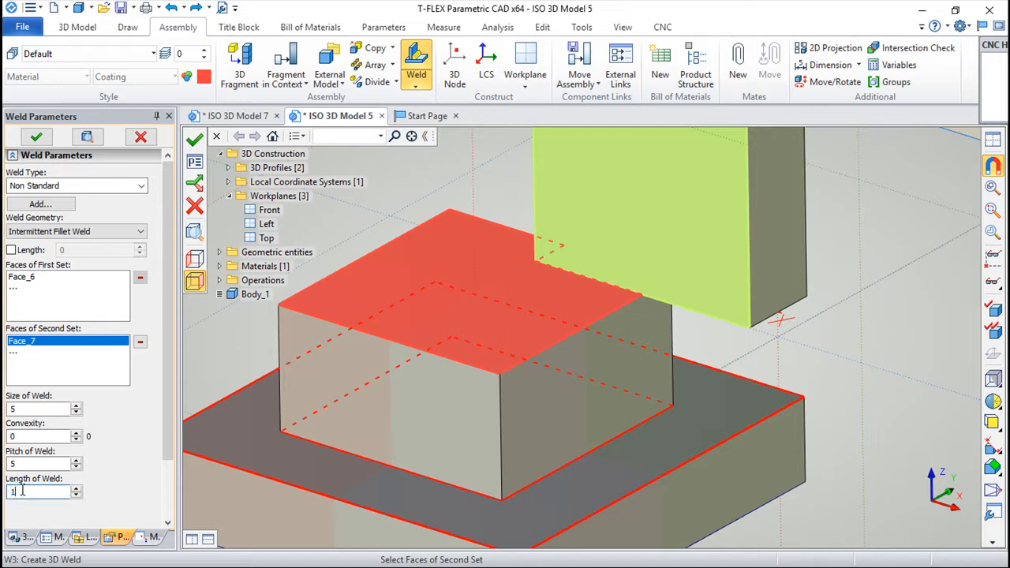
pyautogui.moveTo(22, 493); pyautogui.dragTo(5, 496)
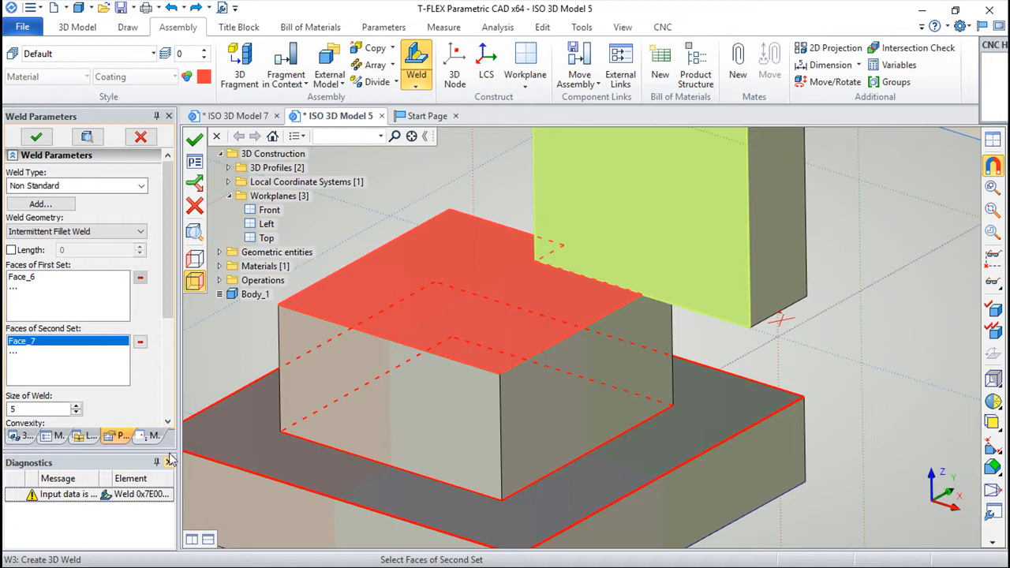
pyautogui.click(168, 462)
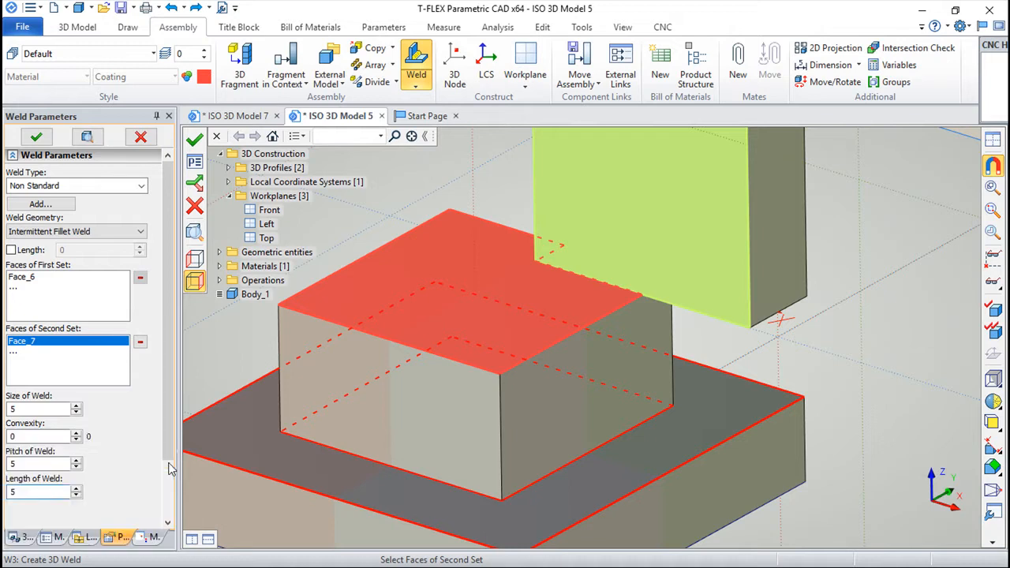
pyautogui.click(10, 492)
pyautogui.click(38, 465)
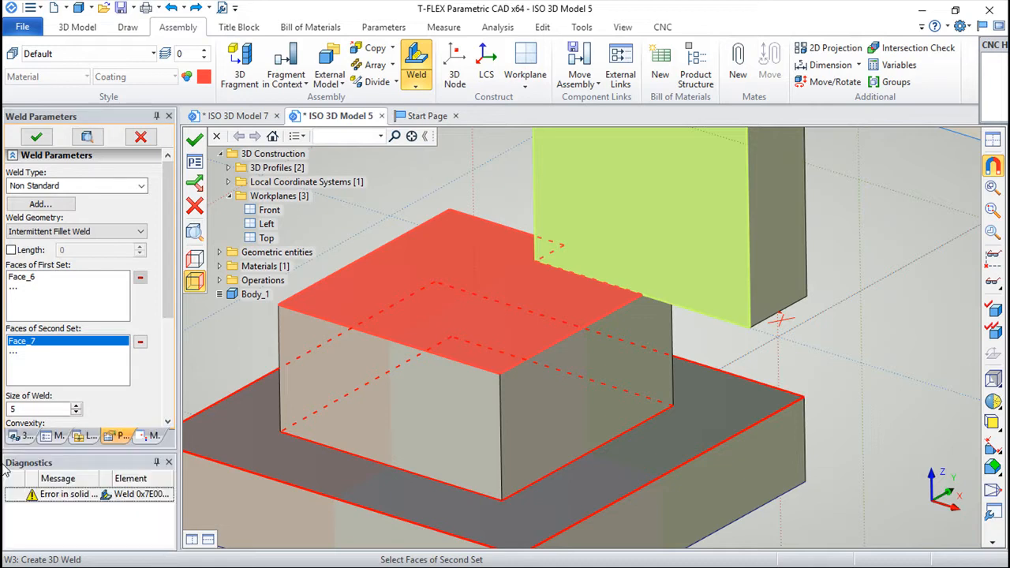
pyautogui.click(168, 462)
pyautogui.click(195, 208)
# - Start a new intermittent fillet weld with size 5, pitch 10 and length 5
pyautogui.click(416, 63)
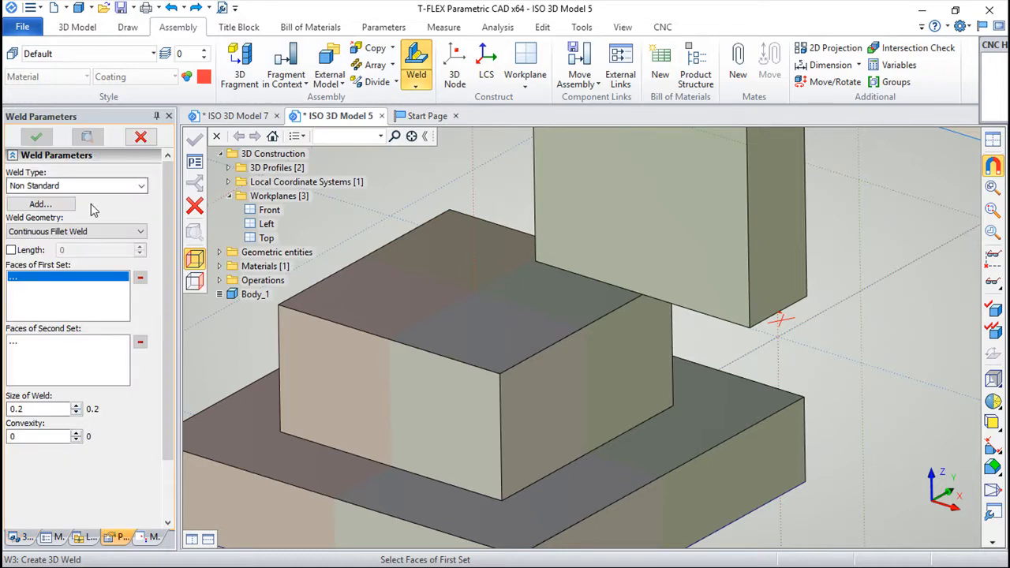
pyautogui.click(136, 232)
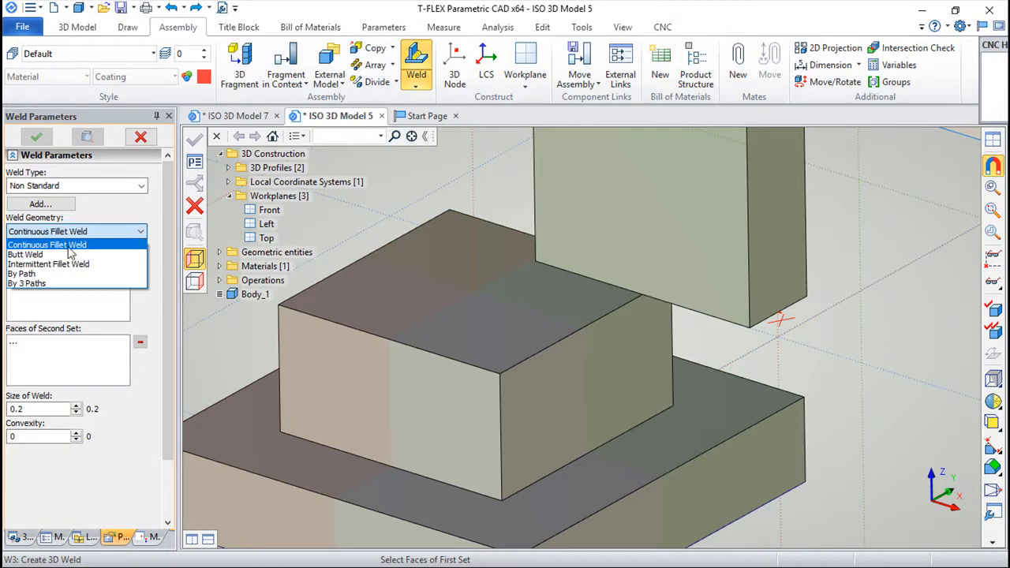
pyautogui.click(33, 265)
pyautogui.moveTo(33, 408); pyautogui.dragTo(6, 406)
pyautogui.write('5')
pyautogui.moveTo(32, 463); pyautogui.dragTo(6, 464)
pyautogui.write('10')
pyautogui.moveTo(32, 492); pyautogui.dragTo(6, 491)
pyautogui.write('5')
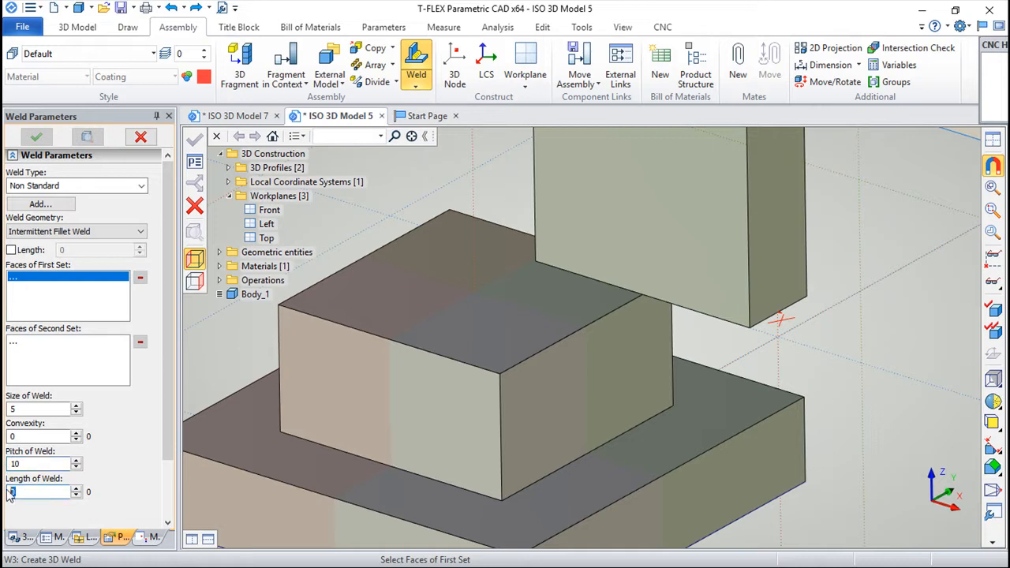
# - Assign the tall block's front face to the first set and the middle block's top face to the second, and examine the weld preview
pyautogui.click(638, 204)
pyautogui.click(195, 280)
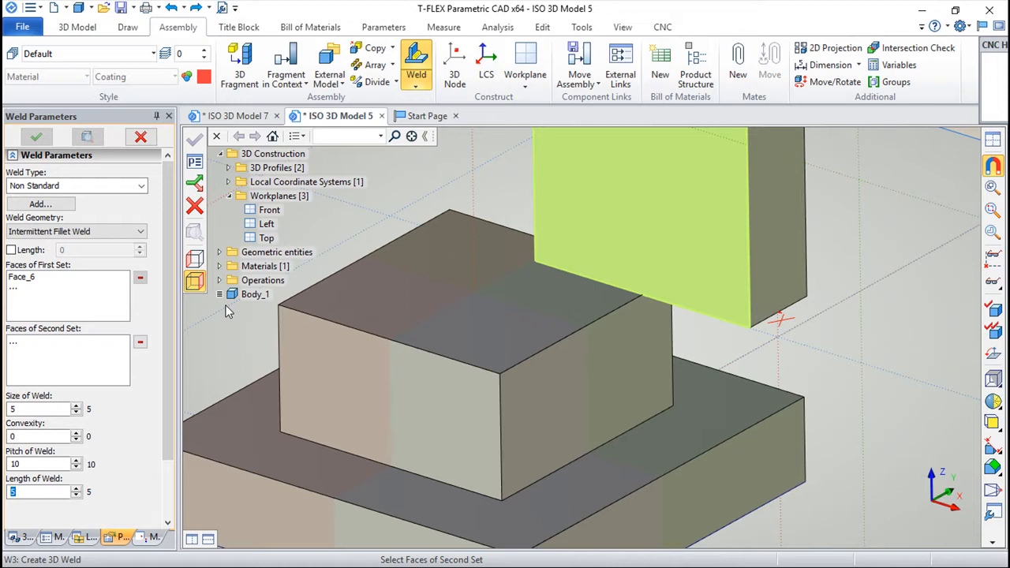
pyautogui.click(456, 302)
pyautogui.moveTo(524, 323); pyautogui.dragTo(643, 297)
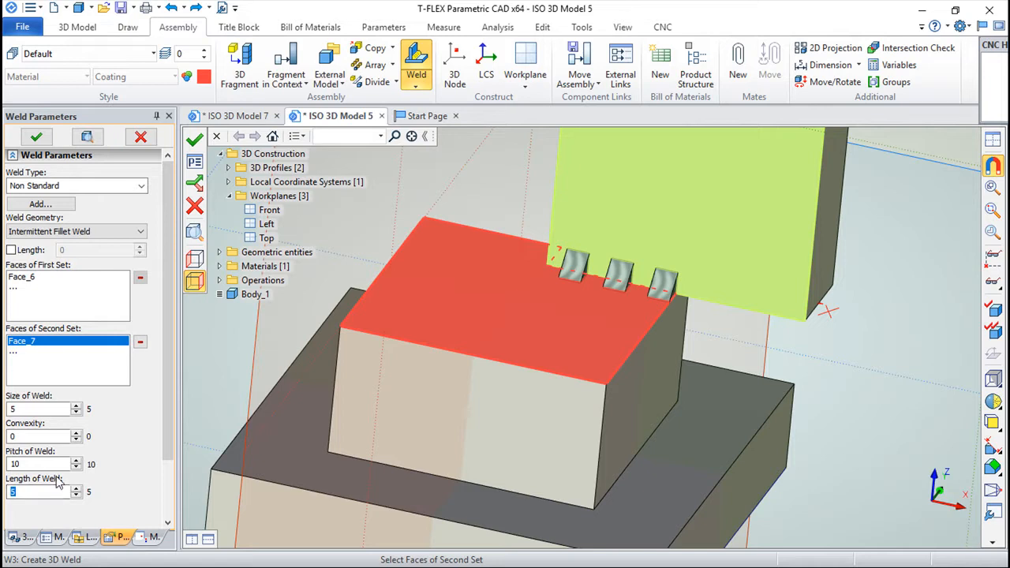
pyautogui.moveTo(669, 304); pyautogui.dragTo(623, 304, button='right')
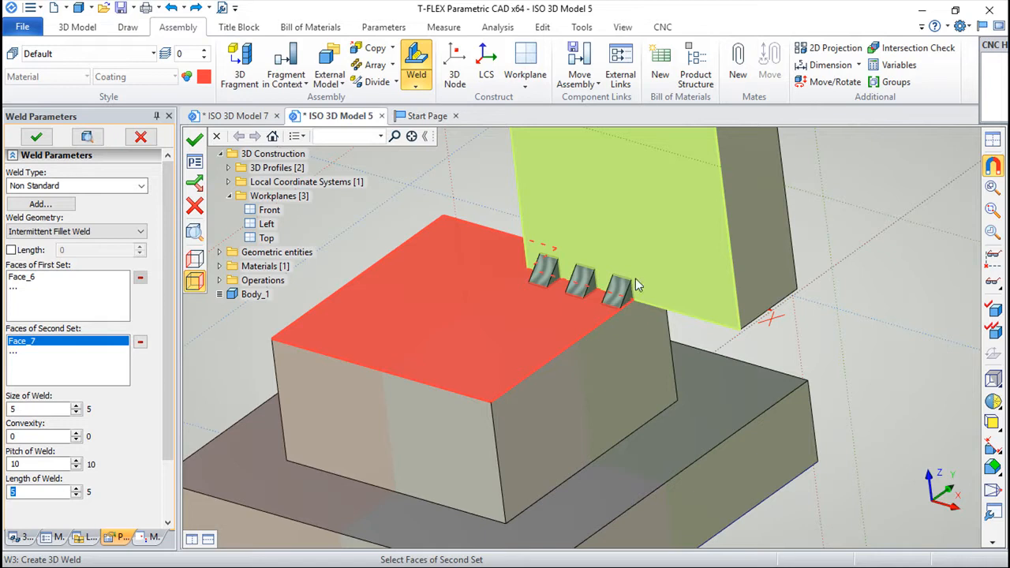
pyautogui.scroll(5, 623, 315)
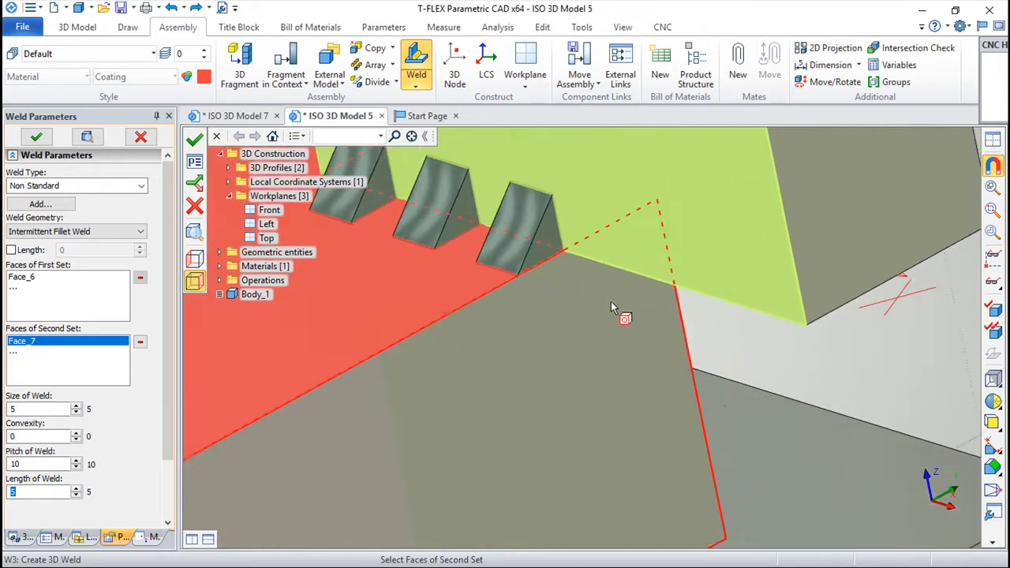
# - Inspect the intermittent fillet weld preview along the joint between the tall and middle blocks and discard the weld
pyautogui.moveTo(622, 315); pyautogui.dragTo(543, 235, button='right')
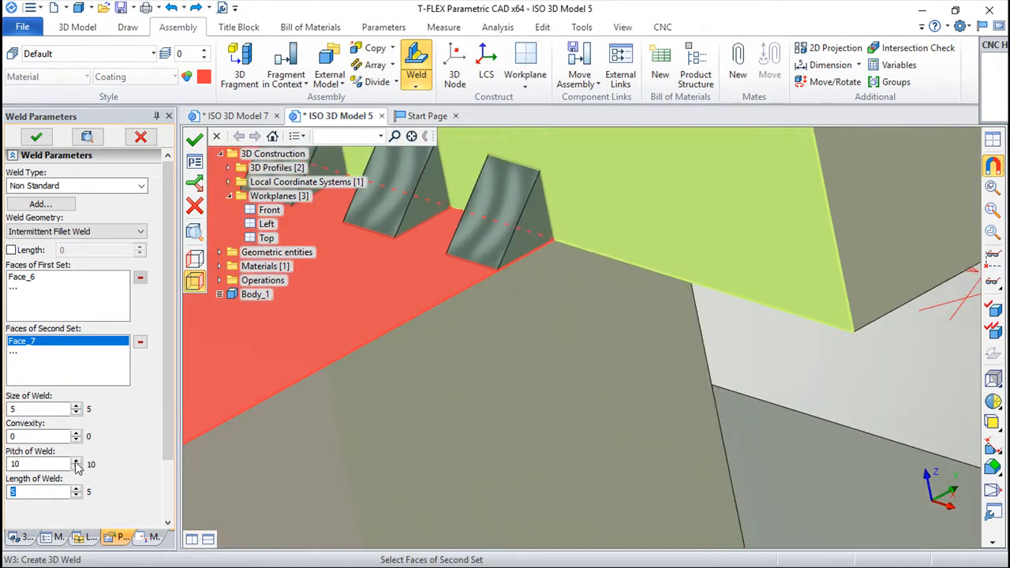
pyautogui.moveTo(466, 264); pyautogui.dragTo(727, 379, button='right')
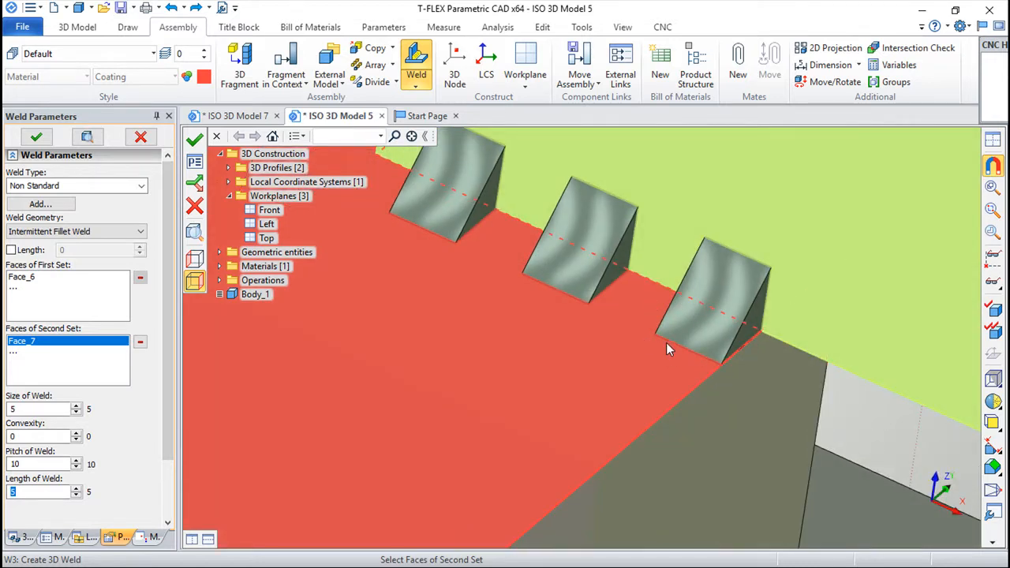
pyautogui.moveTo(662, 335); pyautogui.dragTo(677, 426, button='right')
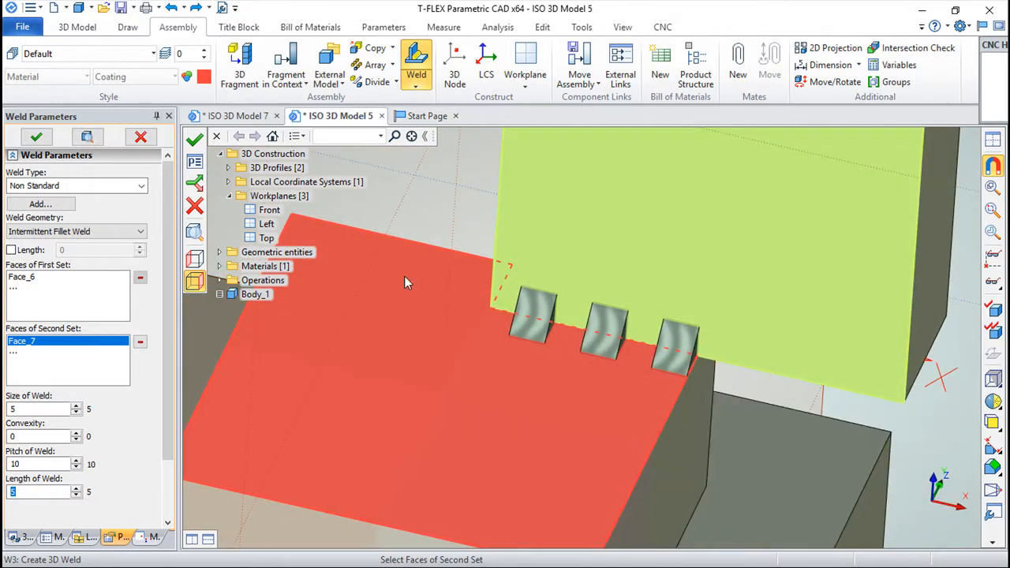
pyautogui.click(170, 7)
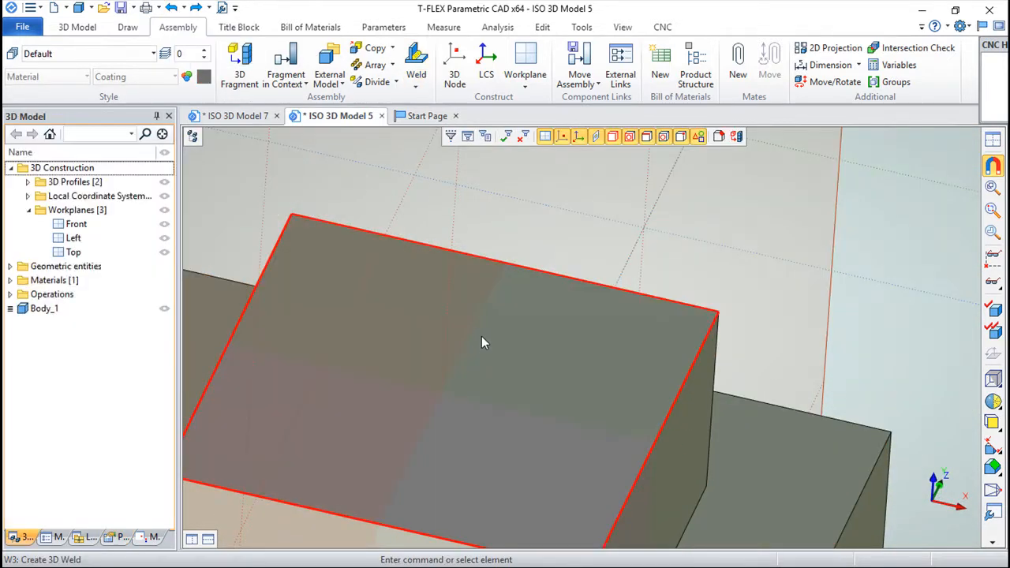
pyautogui.moveTo(415, 318); pyautogui.dragTo(550, 310, button='right')
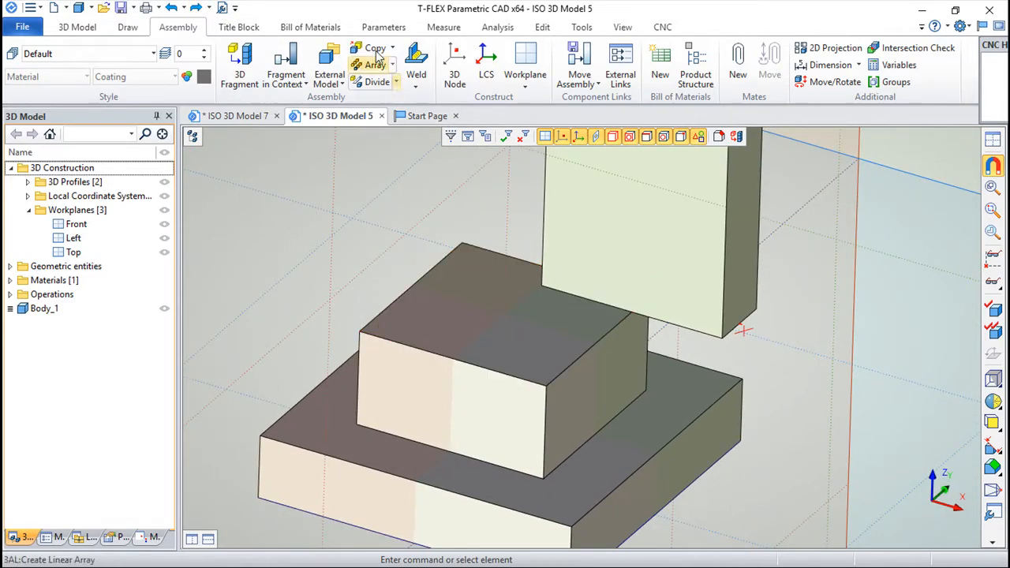
pyautogui.click(417, 86)
pyautogui.click(437, 99)
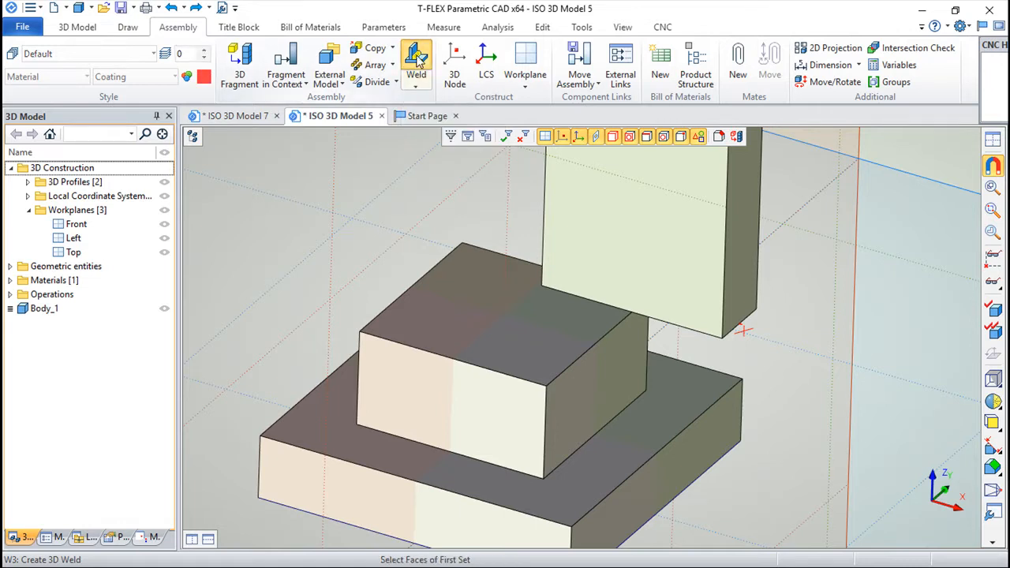
pyautogui.click(140, 233)
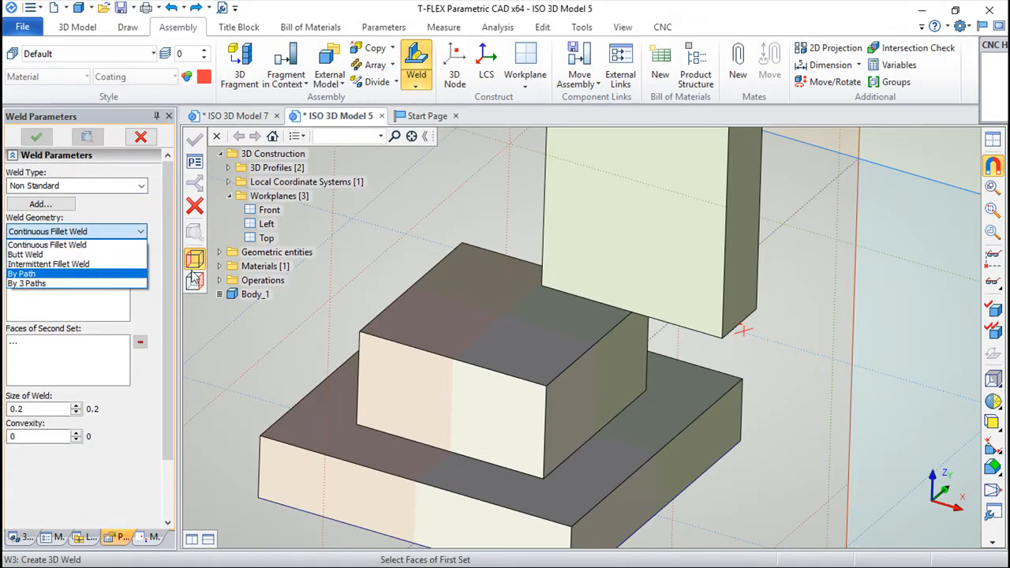
pyautogui.click(136, 228)
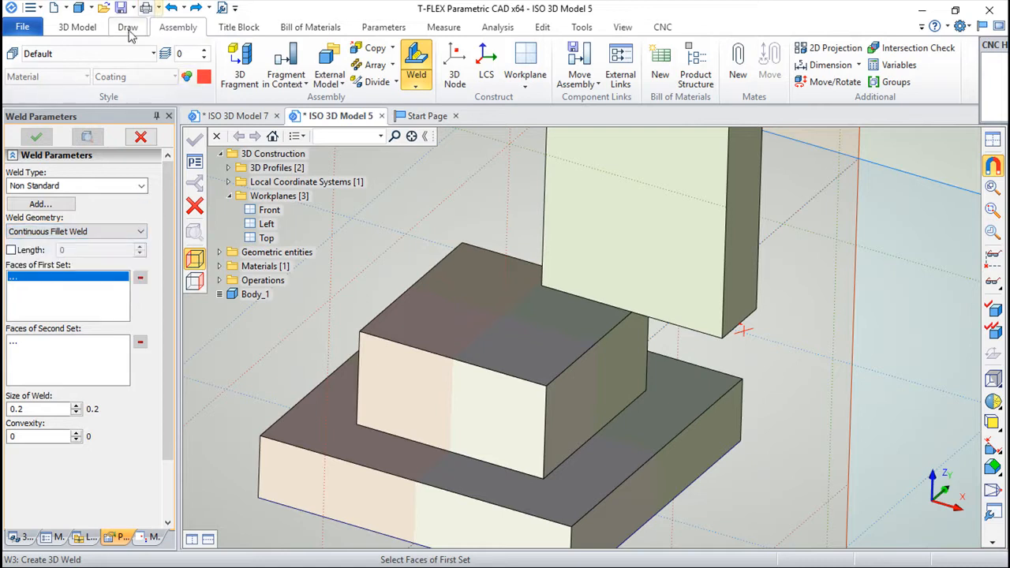
# - Construct a 3D path between the two bottom corners of the middle block's side face
pyautogui.click(77, 27)
pyautogui.click(365, 65)
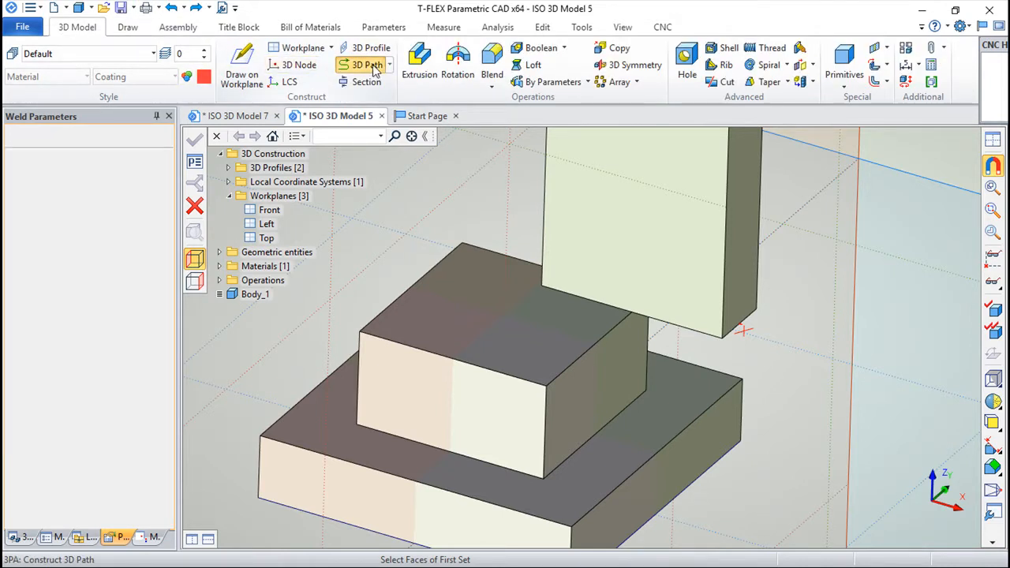
pyautogui.click(556, 488)
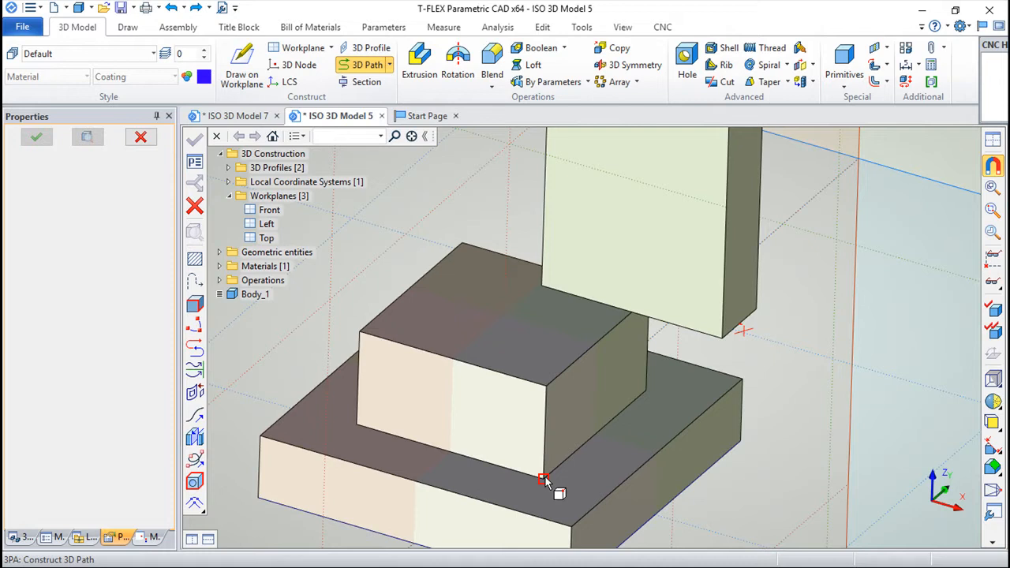
pyautogui.click(645, 392)
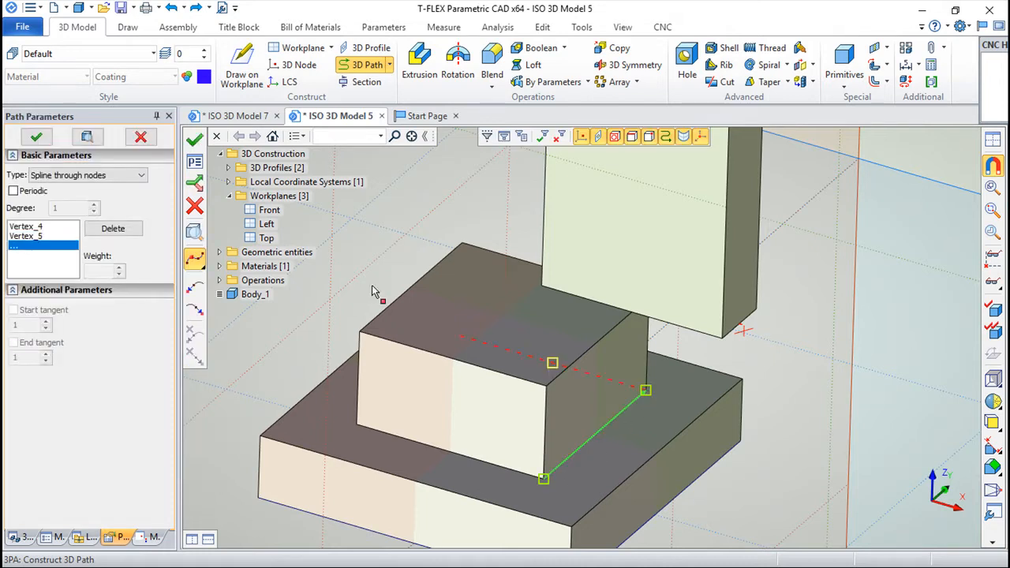
pyautogui.click(195, 140)
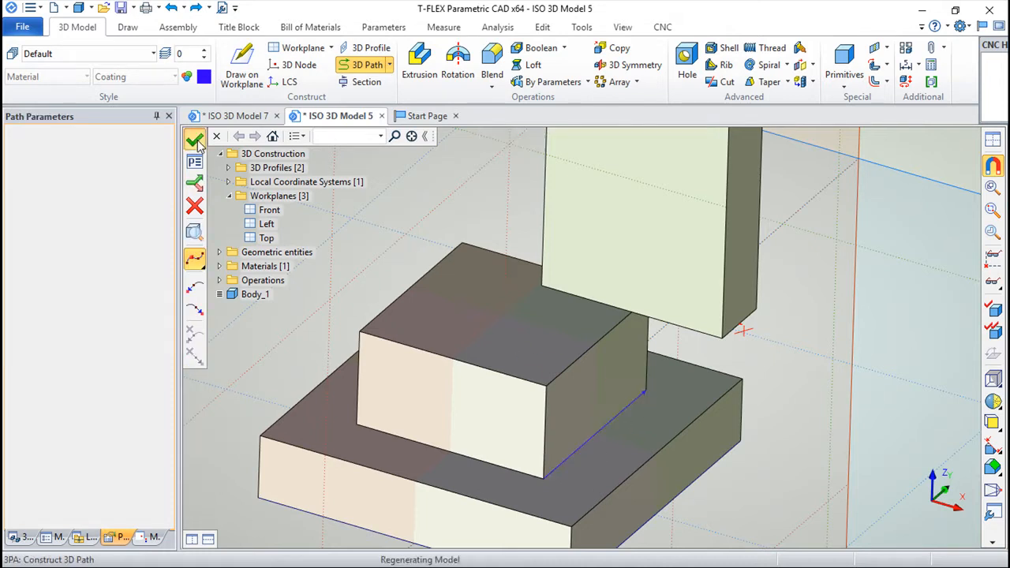
# - Start a By Path weld along the 3D path at the middle block's base, using a round section of radius 5
pyautogui.click(179, 28)
pyautogui.click(415, 67)
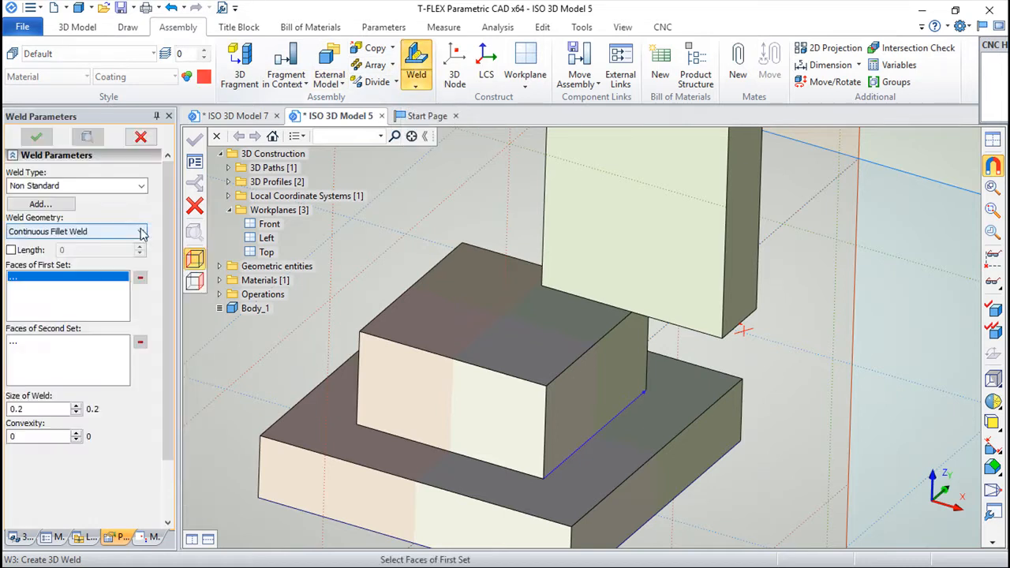
pyautogui.click(139, 232)
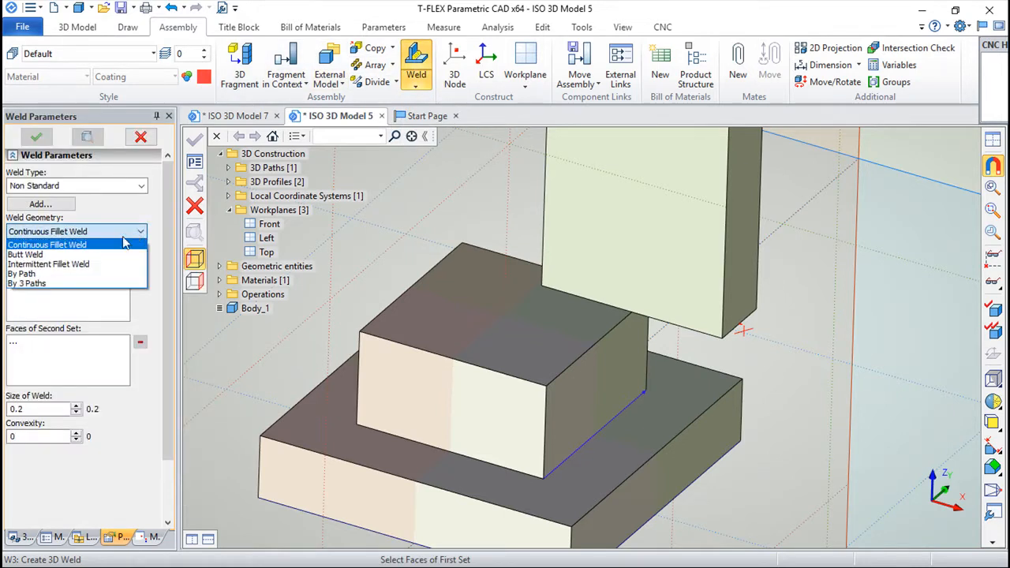
pyautogui.click(23, 273)
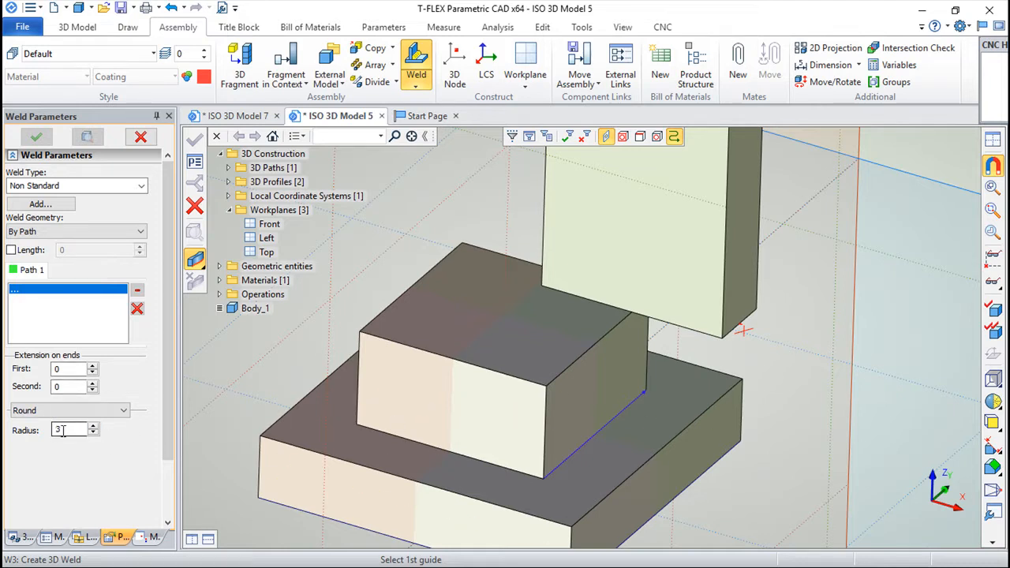
pyautogui.click(587, 448)
pyautogui.scroll(3, 607, 406)
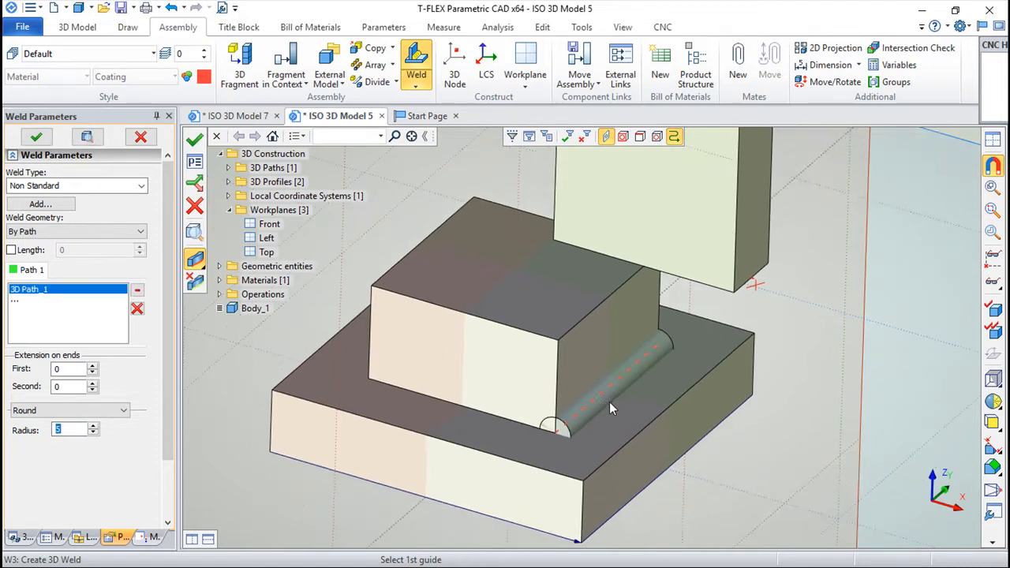
pyautogui.moveTo(607, 402); pyautogui.dragTo(557, 420, button='right')
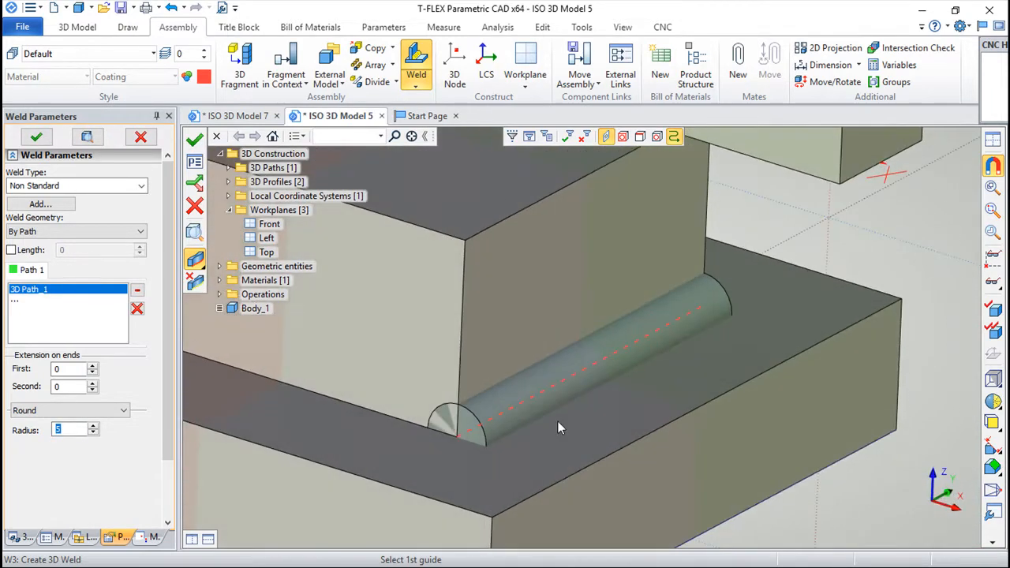
# - Create the path weld with end extensions of 10 and -10, and undo it after inspecting it
pyautogui.click(58, 369)
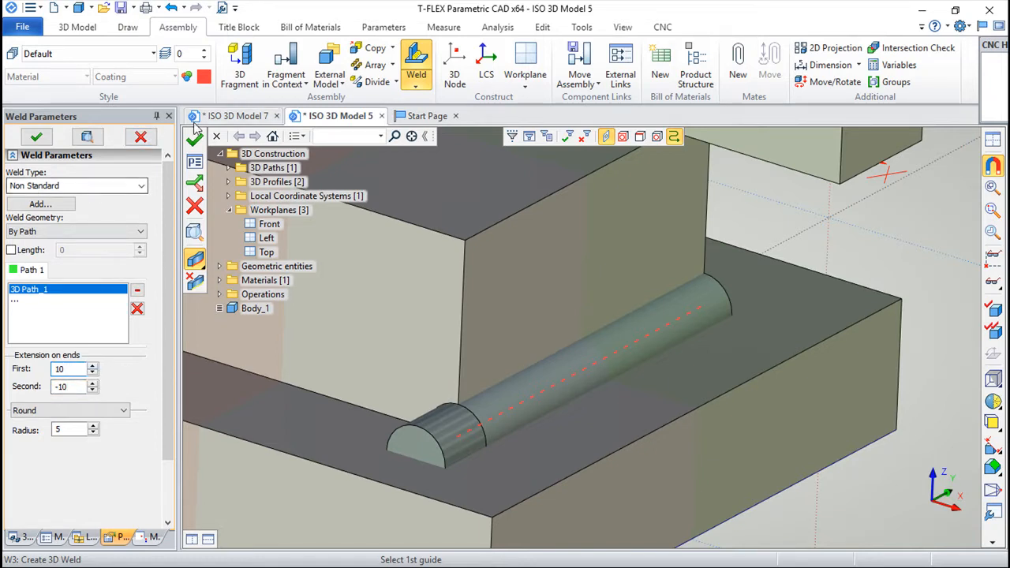
pyautogui.click(35, 136)
pyautogui.scroll(-2, 585, 373)
pyautogui.moveTo(631, 386); pyautogui.dragTo(622, 406)
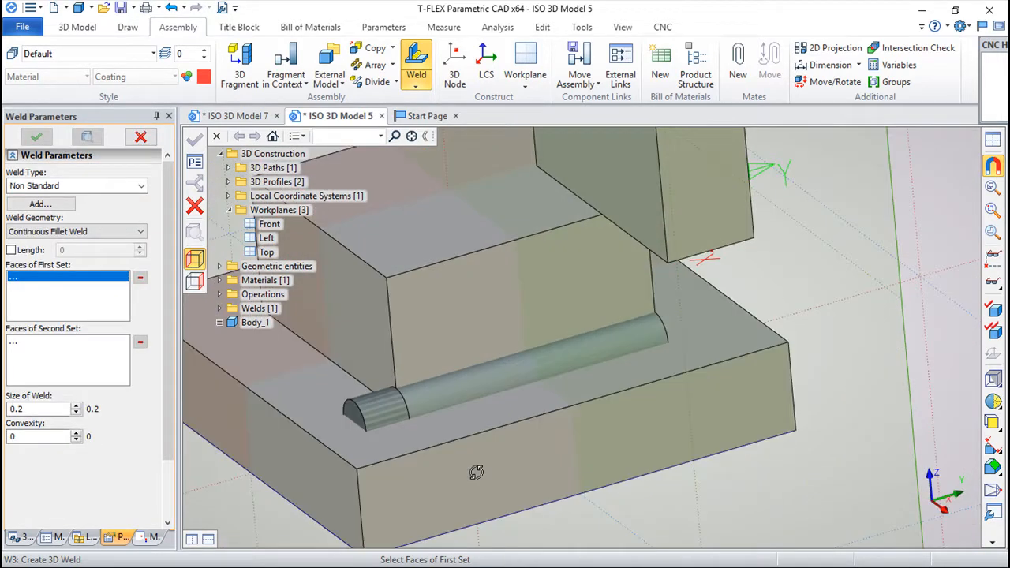
pyautogui.scroll(2, 455, 411)
pyautogui.moveTo(572, 373); pyautogui.dragTo(511, 410)
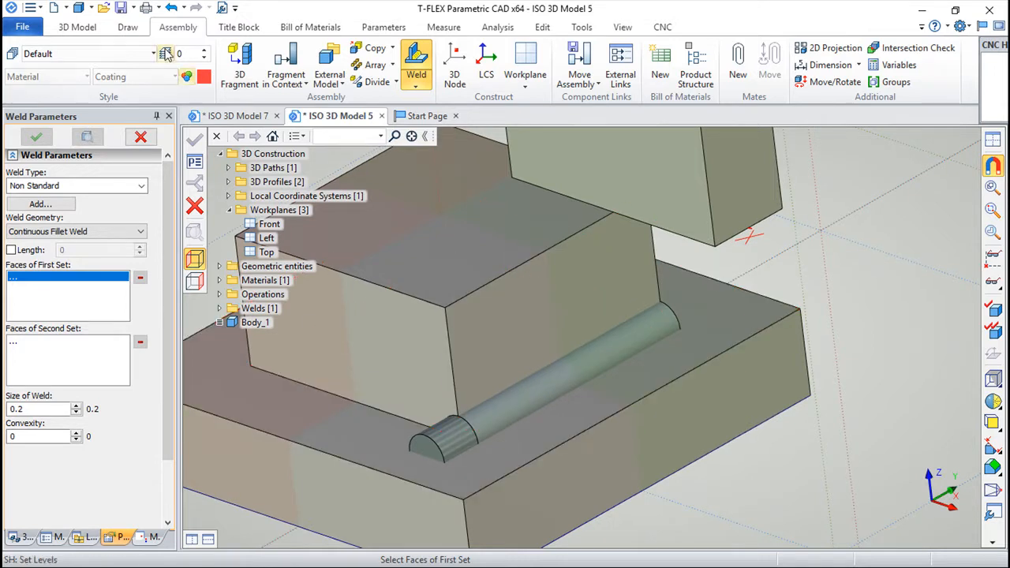
pyautogui.click(171, 9)
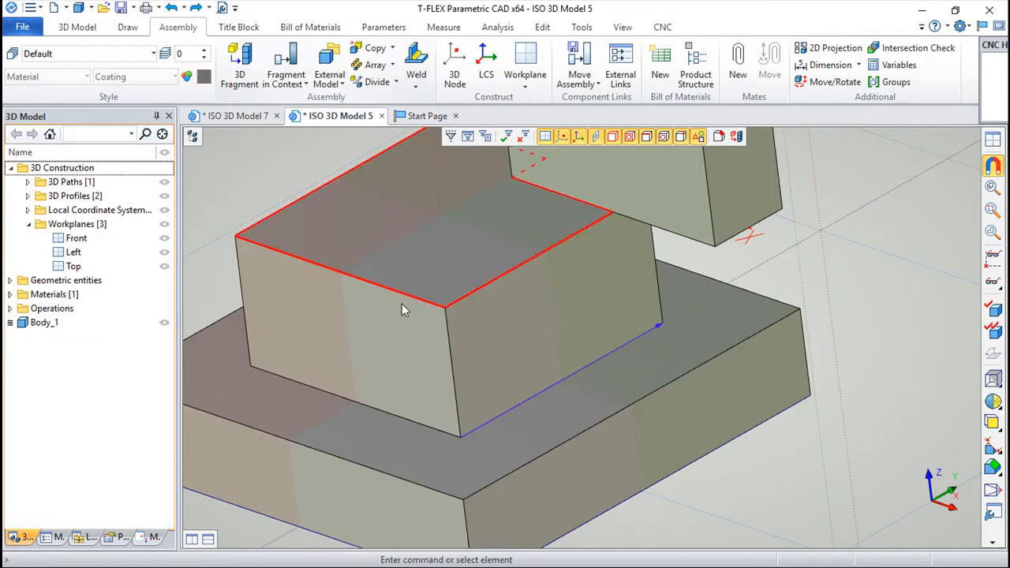
# - Construct a 3D path along the upper edge of the middle block's side face, directly above the existing path
pyautogui.click(76, 27)
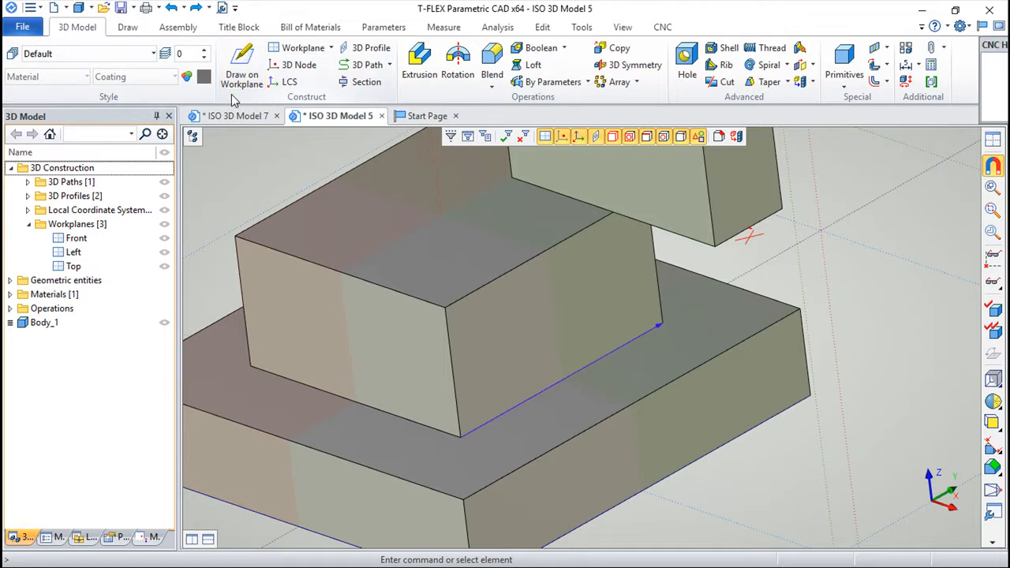
pyautogui.click(363, 64)
pyautogui.click(450, 319)
pyautogui.click(612, 214)
pyautogui.click(193, 141)
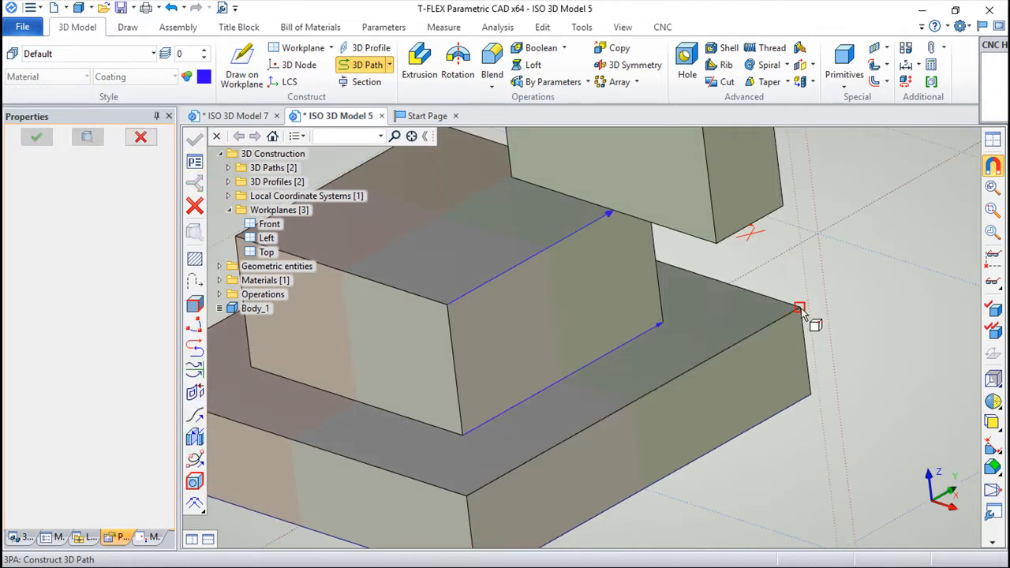
# - Construct a 3D path along the base block's upper side edge, from the back corner to the front corner
pyautogui.click(799, 310)
pyautogui.click(468, 496)
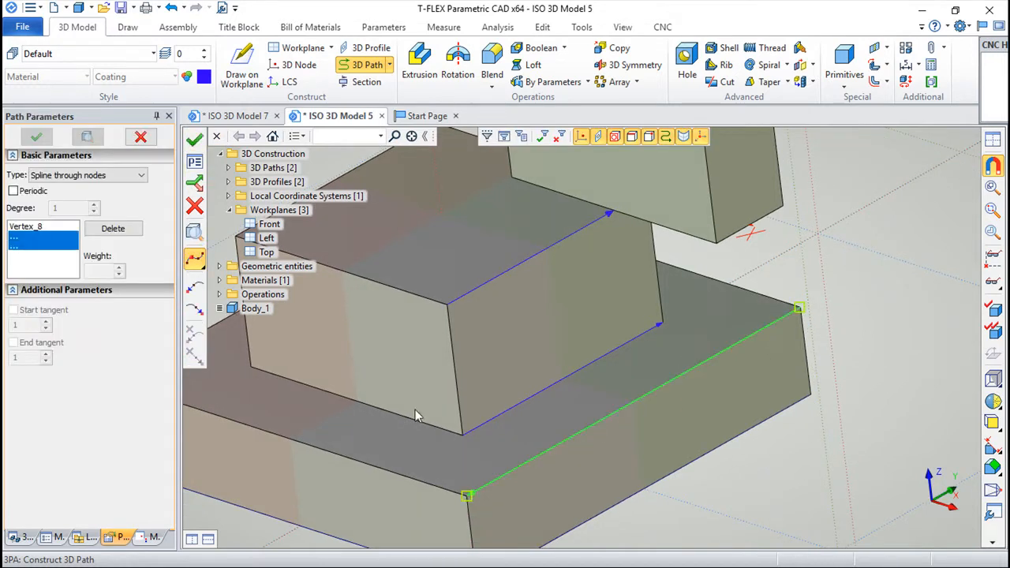
pyautogui.click(194, 140)
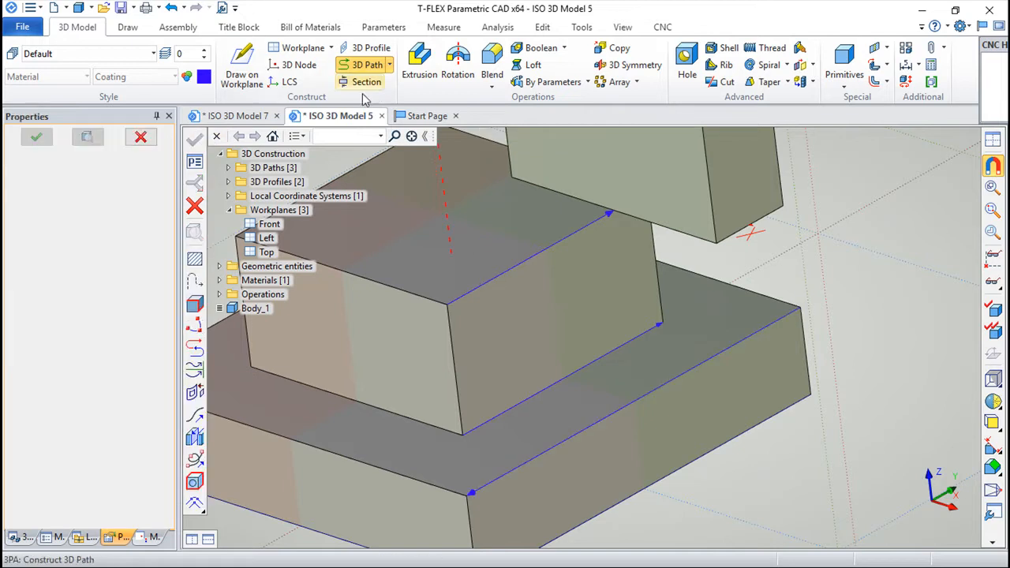
# - Set up a By 3 Paths weld using the middle block's upper edge path, its bottom edge path and the base block's edge path
pyautogui.click(178, 31)
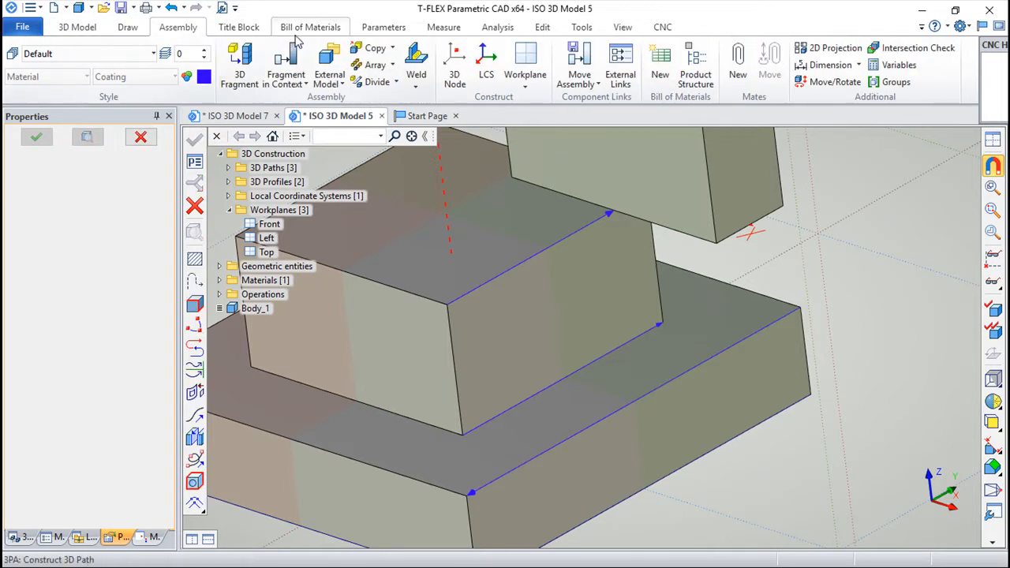
pyautogui.click(416, 75)
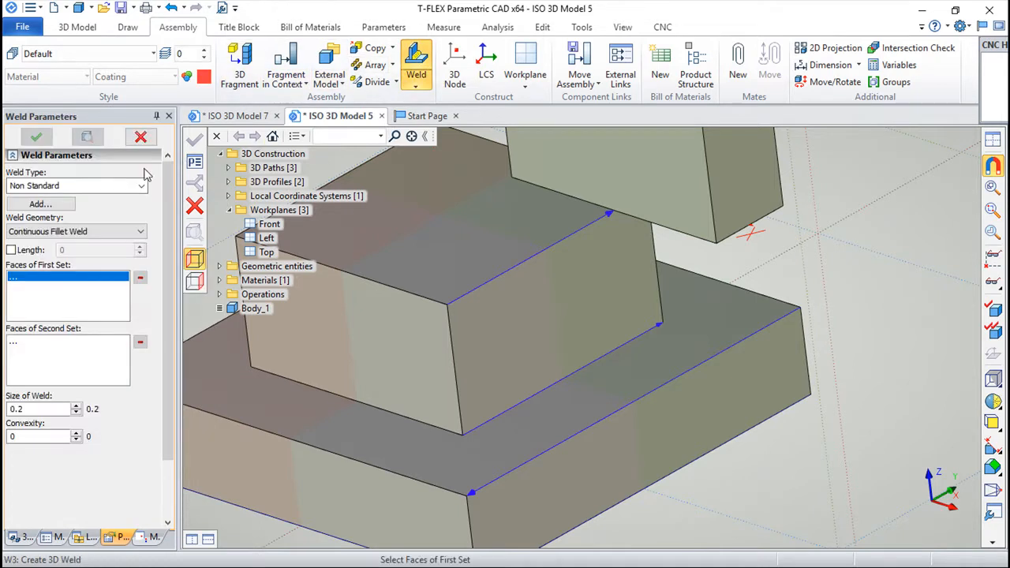
pyautogui.click(130, 231)
pyautogui.click(26, 283)
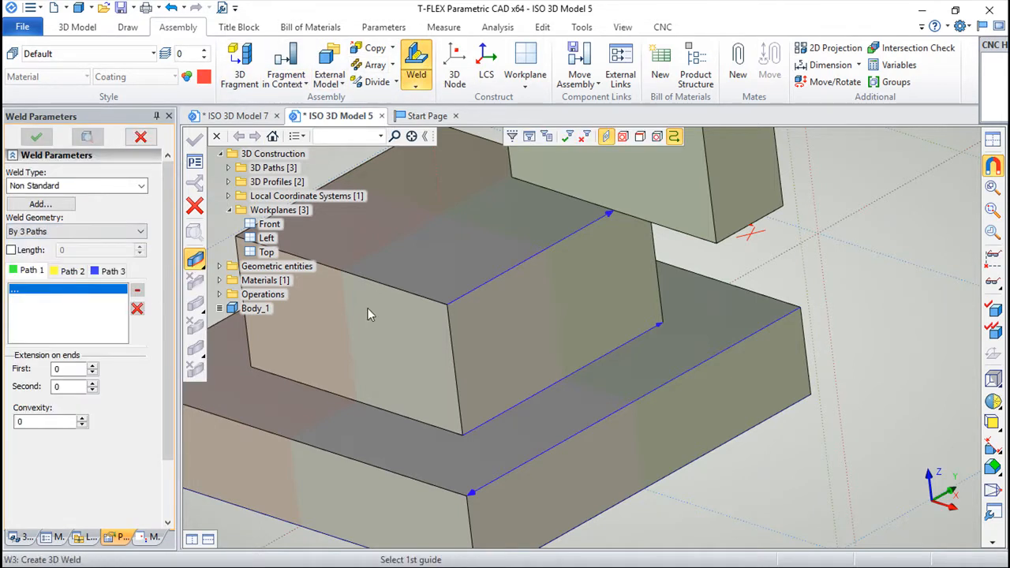
pyautogui.click(530, 258)
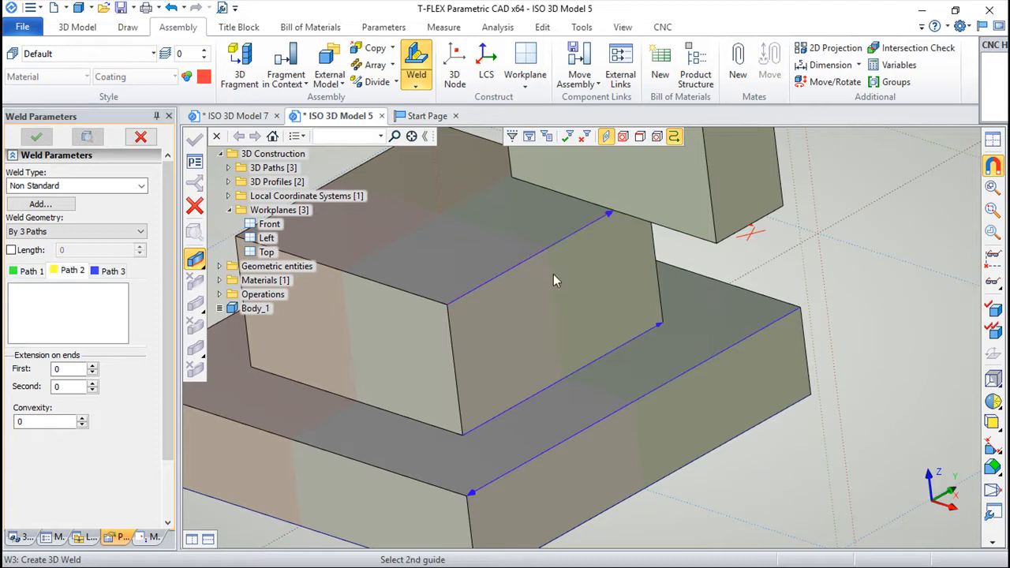
pyautogui.click(639, 334)
pyautogui.click(624, 414)
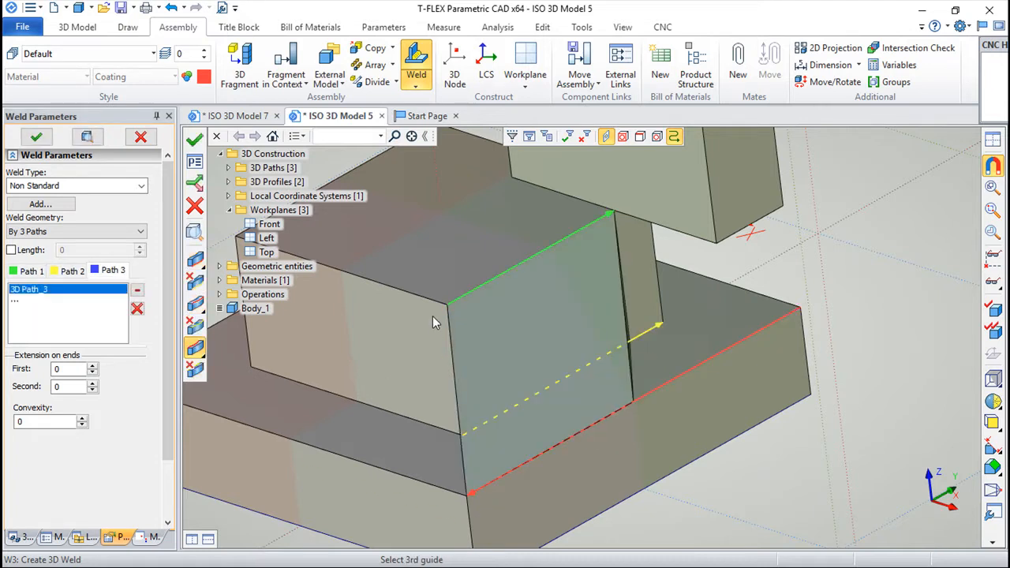
# - Inspect the three-path weld preview from several angles and undo the weld together with the base block's edge path
pyautogui.moveTo(628, 360); pyautogui.dragTo(667, 329, button='middle')
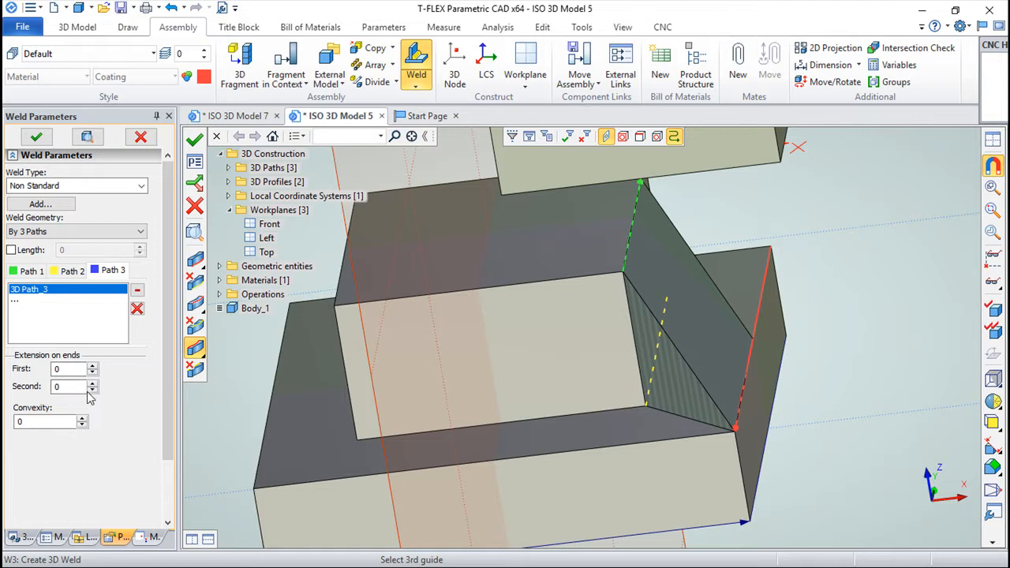
pyautogui.moveTo(566, 443); pyautogui.dragTo(489, 425, button='middle')
pyautogui.click(172, 8)
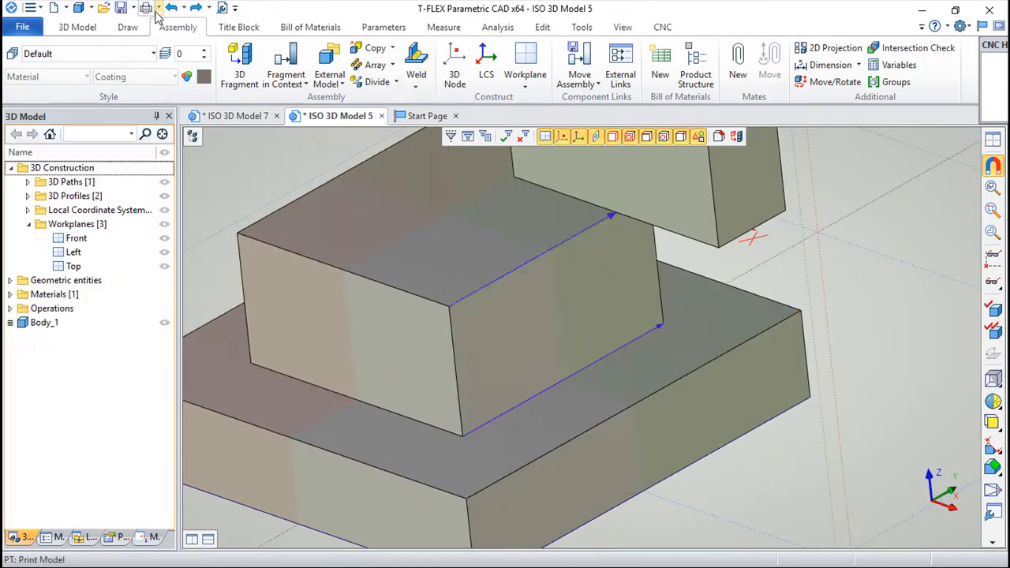
pyautogui.moveTo(568, 248); pyautogui.dragTo(485, 281, button='middle')
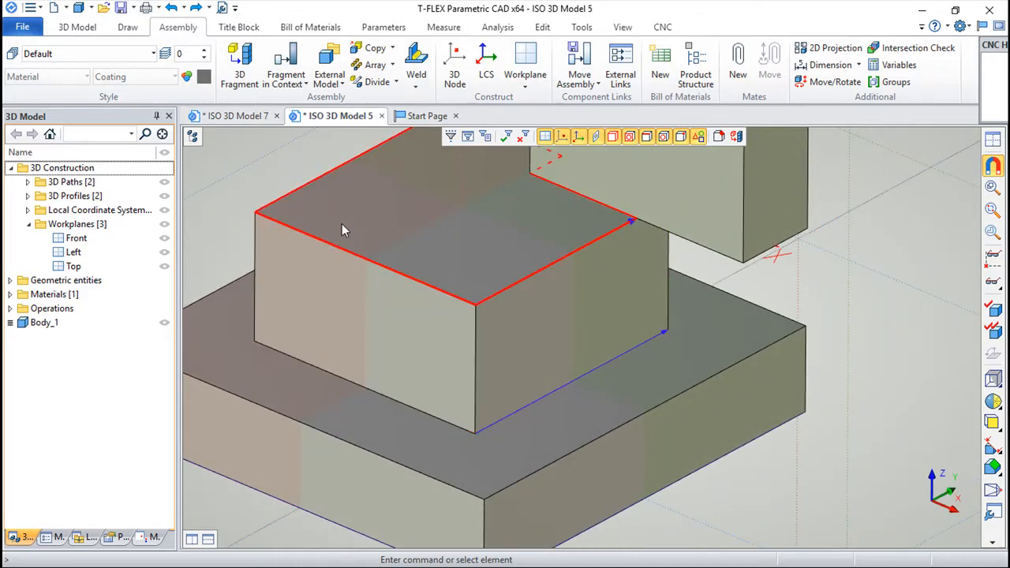
# - Switch to the ISO 3D Model 7 document and view the two welded pipes
pyautogui.click(231, 116)
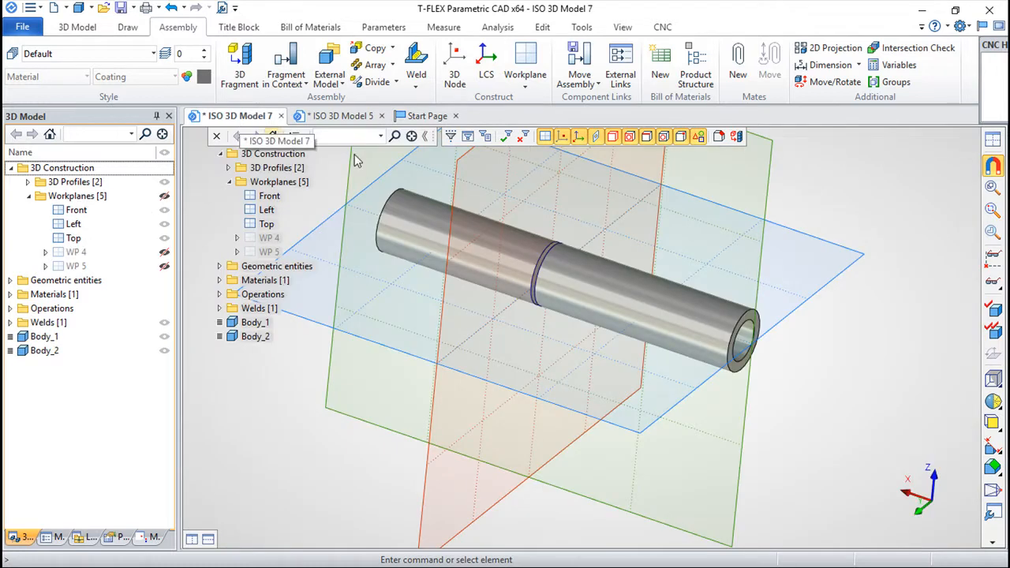
pyautogui.moveTo(671, 331); pyautogui.dragTo(653, 421, button='middle')
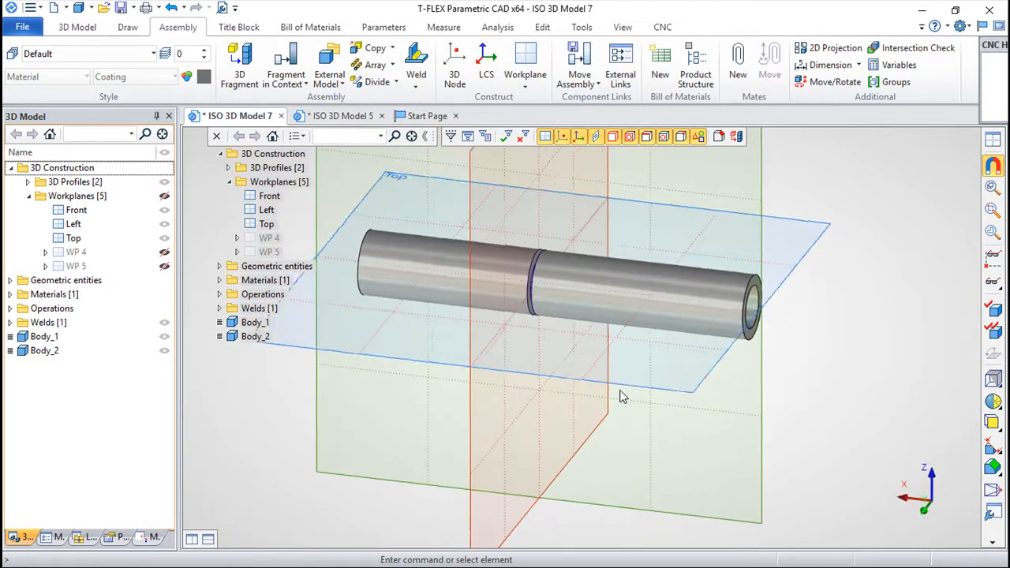
# - Start a new 3D weld at the joint between the two pipes and set its geometry to Butt Weld
pyautogui.scroll(5, 548, 343)
pyautogui.moveTo(566, 273); pyautogui.dragTo(662, 331, button='middle')
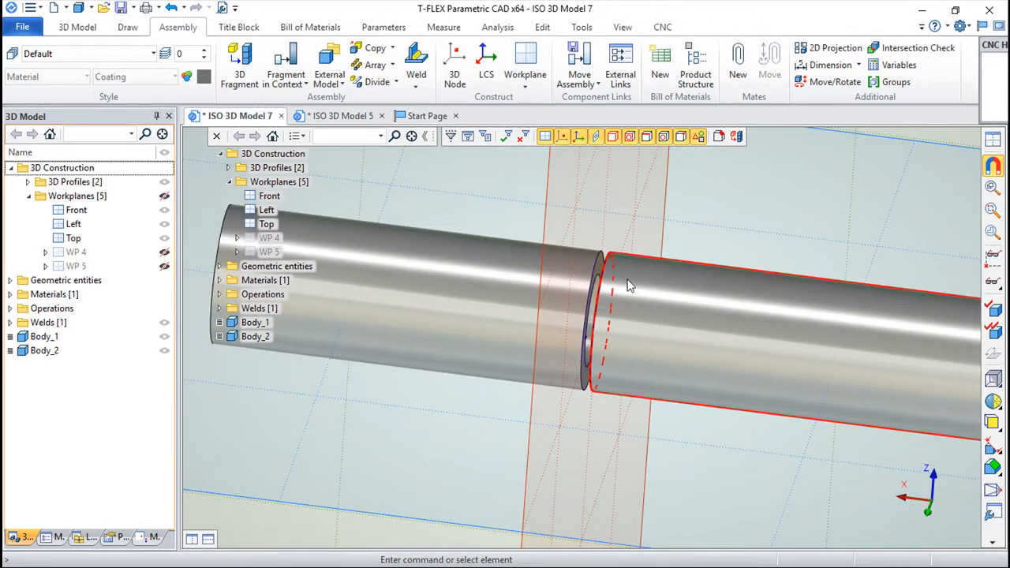
pyautogui.moveTo(690, 382); pyautogui.dragTo(552, 363, button='middle')
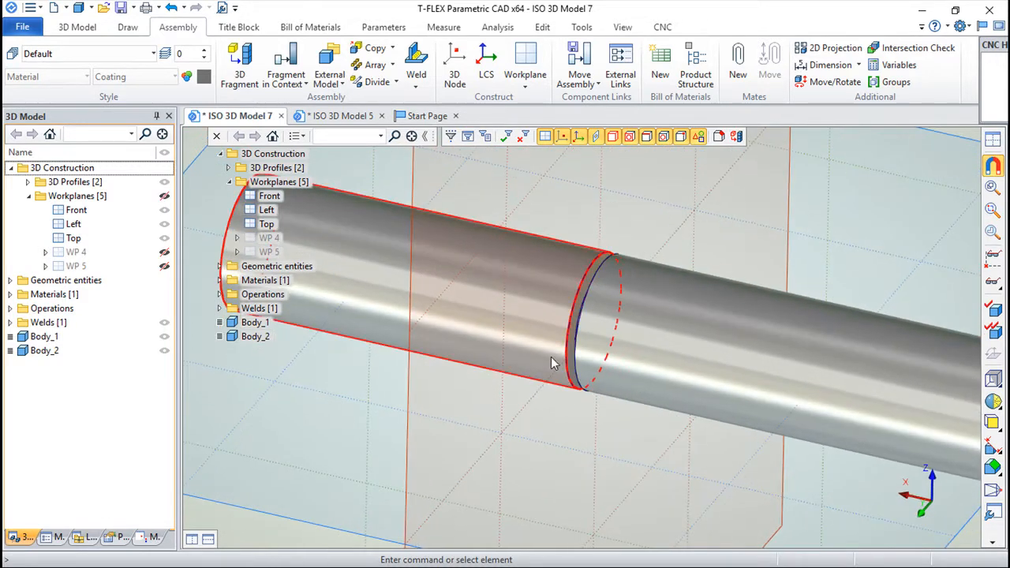
pyautogui.click(413, 64)
pyautogui.click(131, 232)
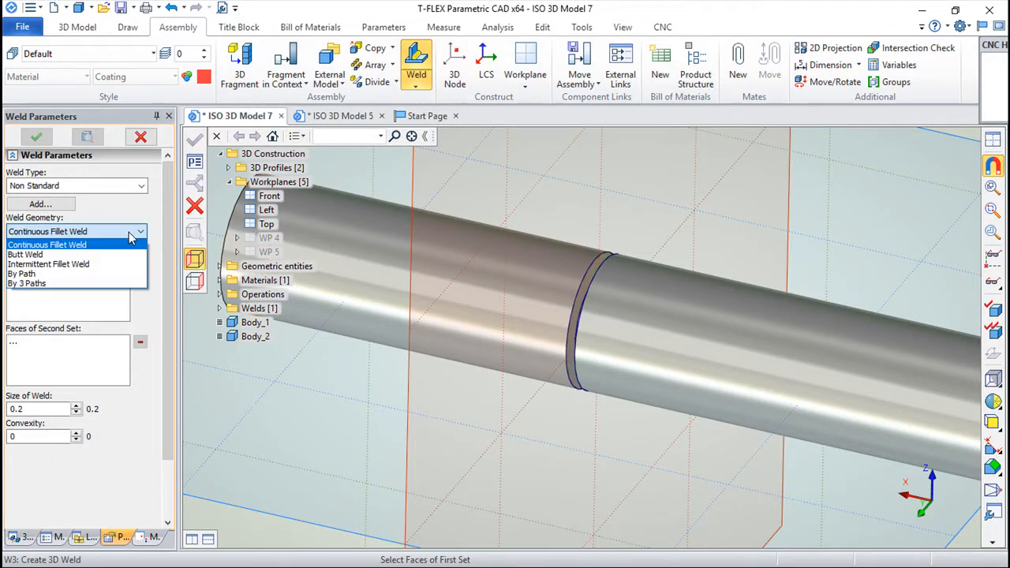
pyautogui.click(30, 254)
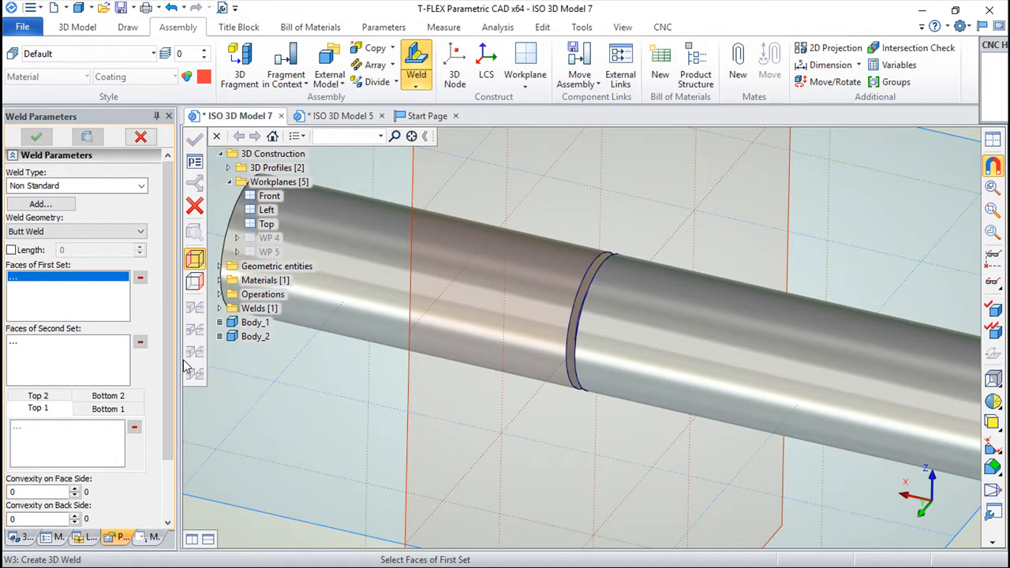
# - Assign the facing annular end faces of the two pipes as the butt weld's first and second face sets
pyautogui.moveTo(336, 347); pyautogui.dragTo(473, 307, button='right')
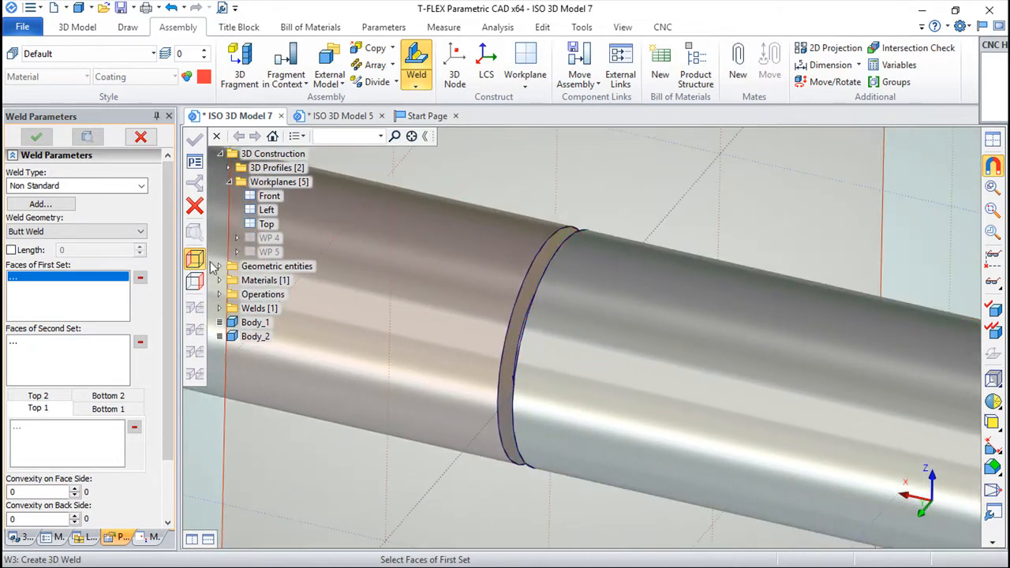
pyautogui.click(223, 276)
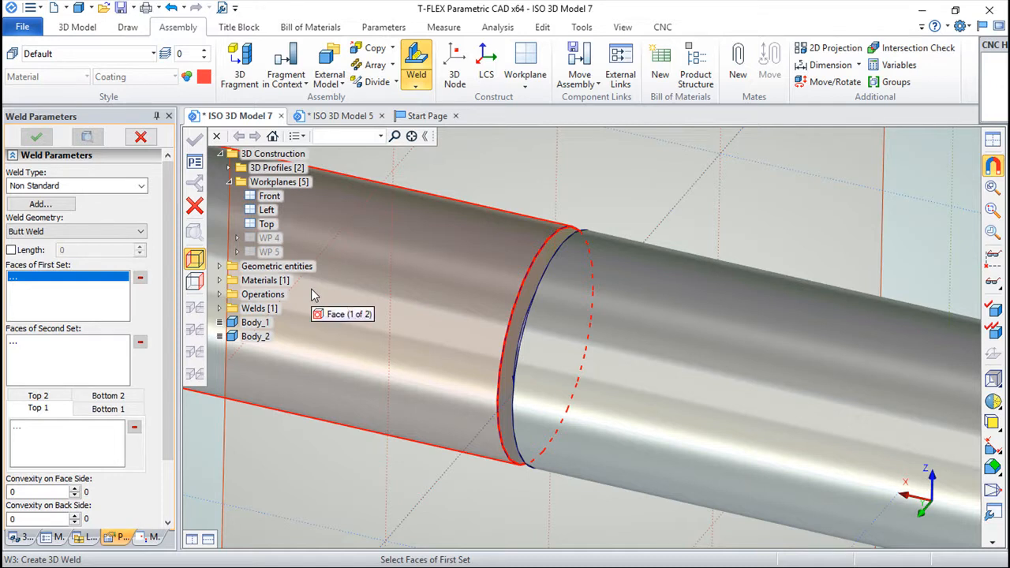
pyautogui.click(531, 292)
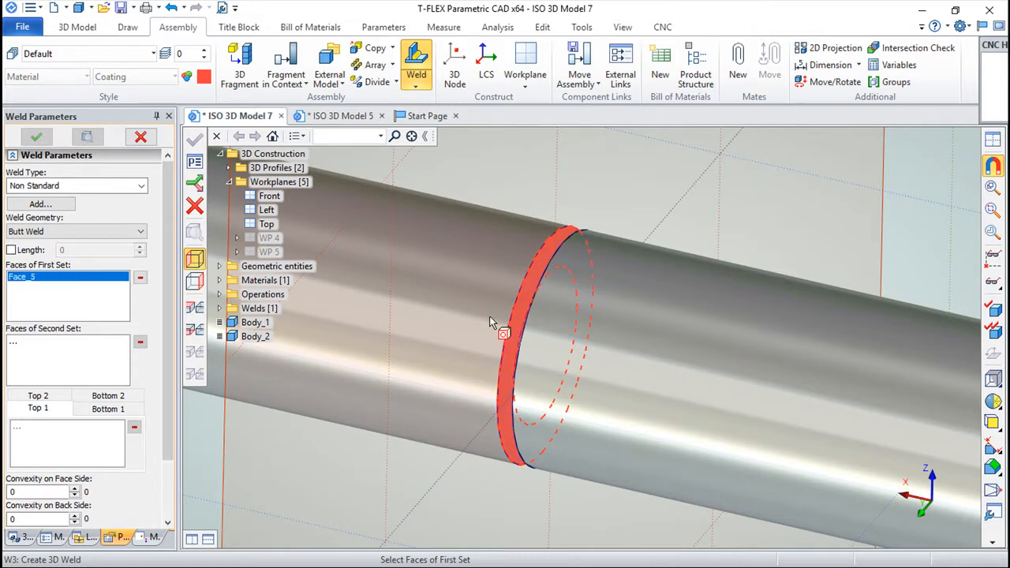
pyautogui.click(65, 347)
pyautogui.moveTo(788, 355); pyautogui.dragTo(725, 424, button='right')
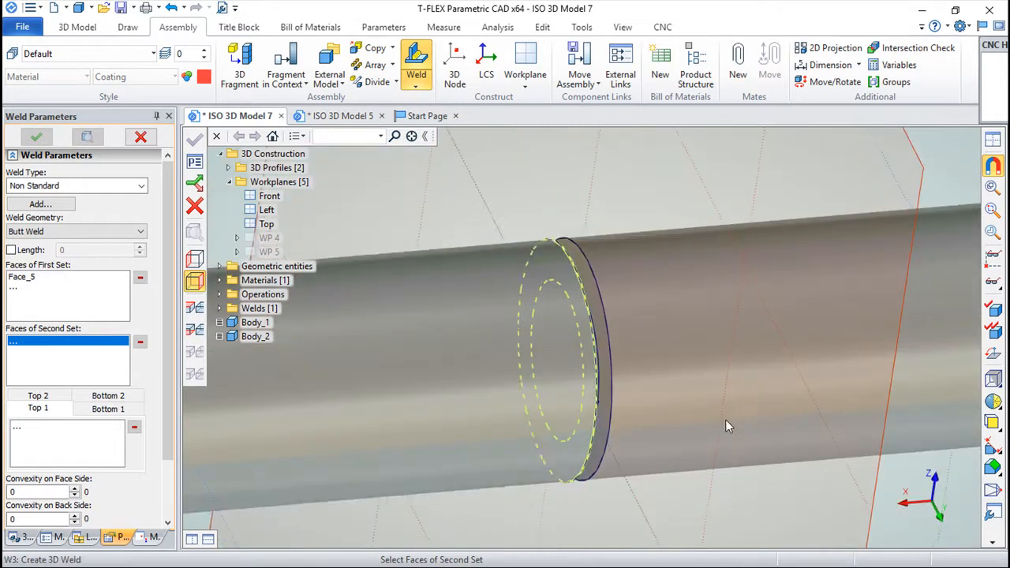
pyautogui.click(597, 347)
pyautogui.moveTo(485, 433); pyautogui.dragTo(416, 393, button='right')
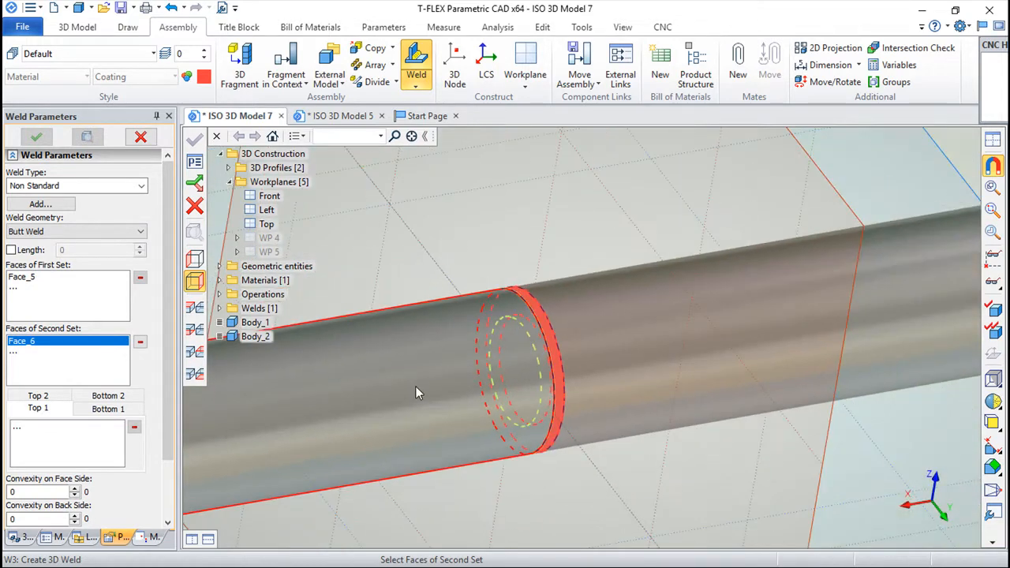
# - Assign the first pipe's outer surface as the Top 1 face and its inner bore as the Bottom 1 face
pyautogui.scroll(-1, 505, 355)
pyautogui.moveTo(518, 349); pyautogui.dragTo(607, 319, button='middle')
pyautogui.click(70, 437)
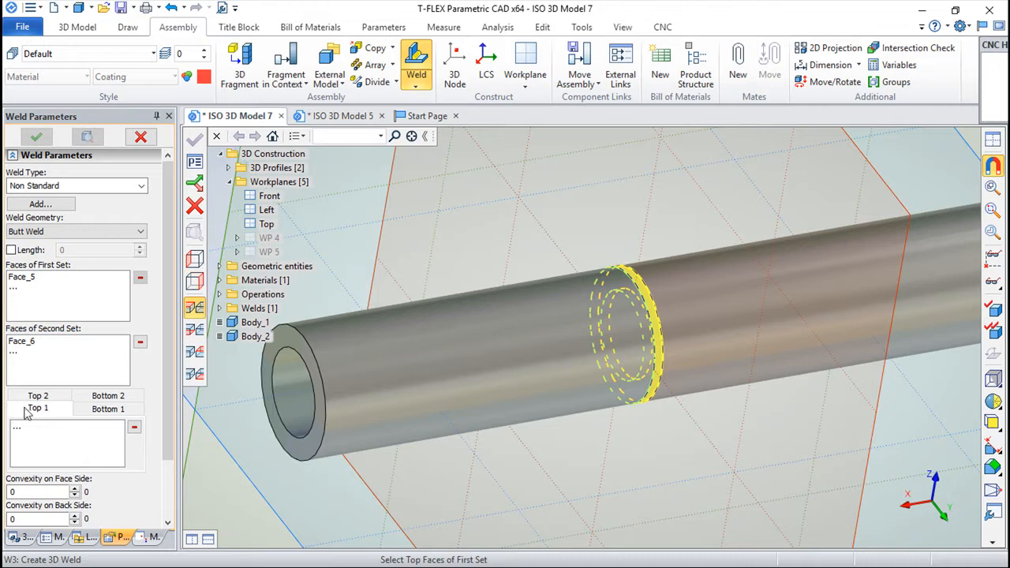
pyautogui.click(423, 336)
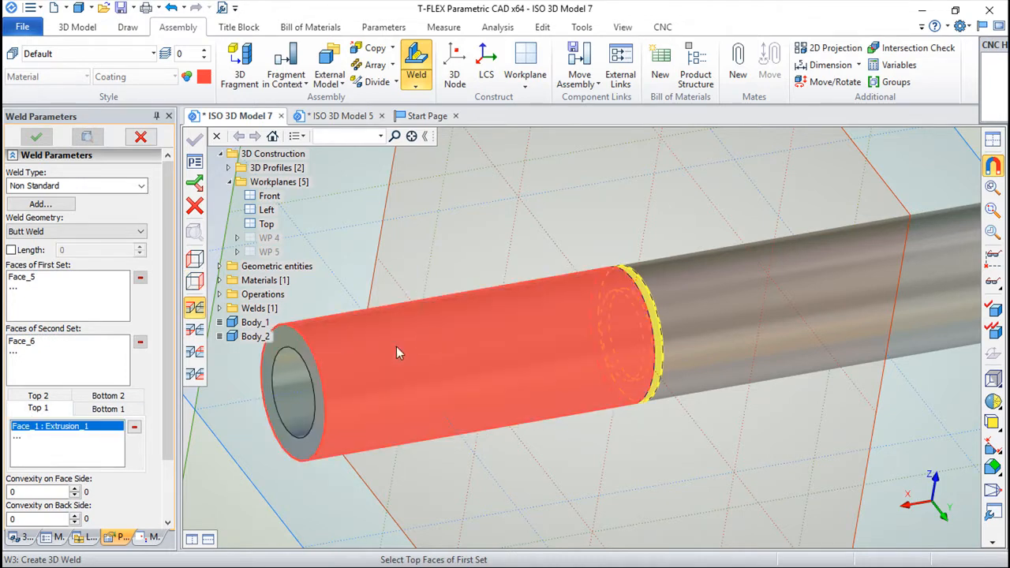
pyautogui.click(103, 408)
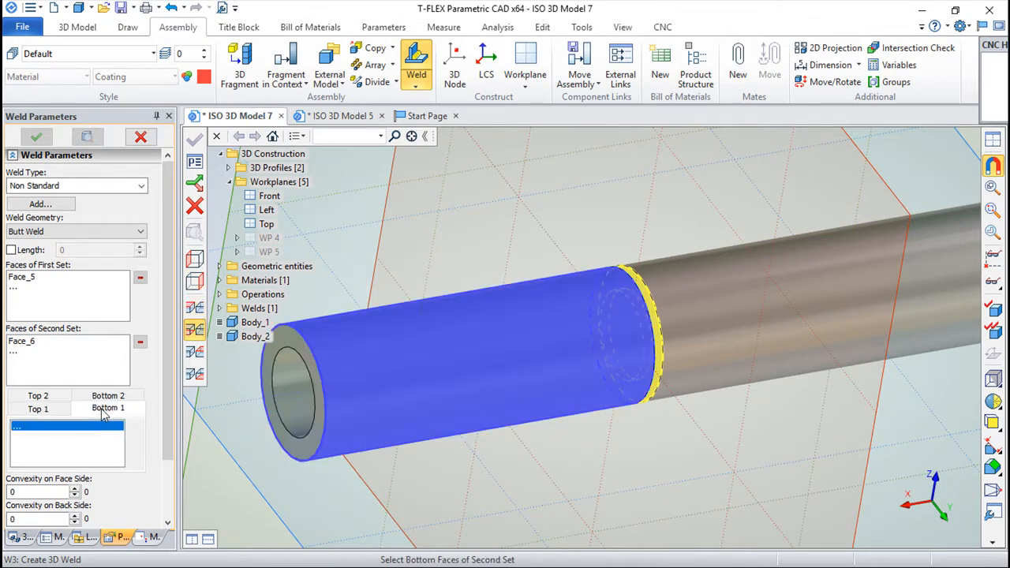
pyautogui.click(288, 386)
# - Assign the second pipe's outer surface as the Top 2 face and its inner bore as the Bottom 2 face
pyautogui.moveTo(758, 355); pyautogui.dragTo(407, 399, button='middle')
pyautogui.moveTo(711, 412); pyautogui.dragTo(451, 270, button='middle')
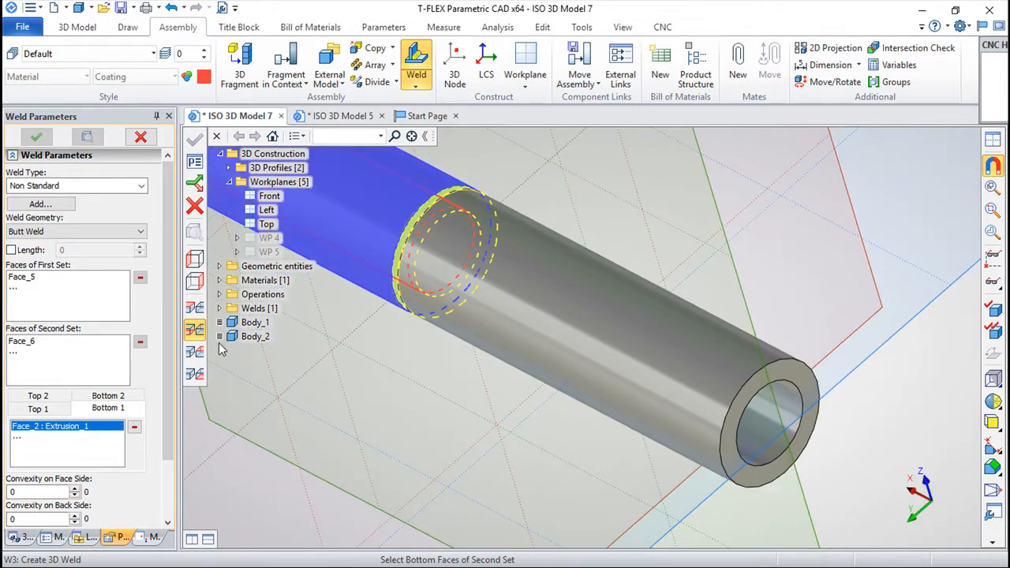
pyautogui.click(45, 398)
pyautogui.click(676, 329)
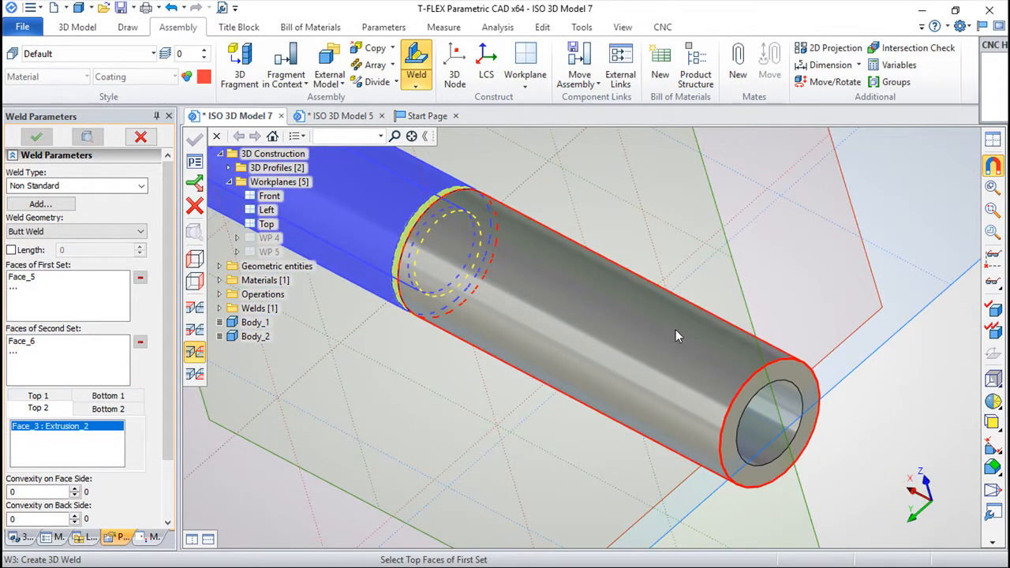
pyautogui.click(101, 408)
pyautogui.click(38, 395)
# - Set the butt weld's convexity on the face side to 2, create the weld and inspect the bead
pyautogui.scroll(-3, 158, 438)
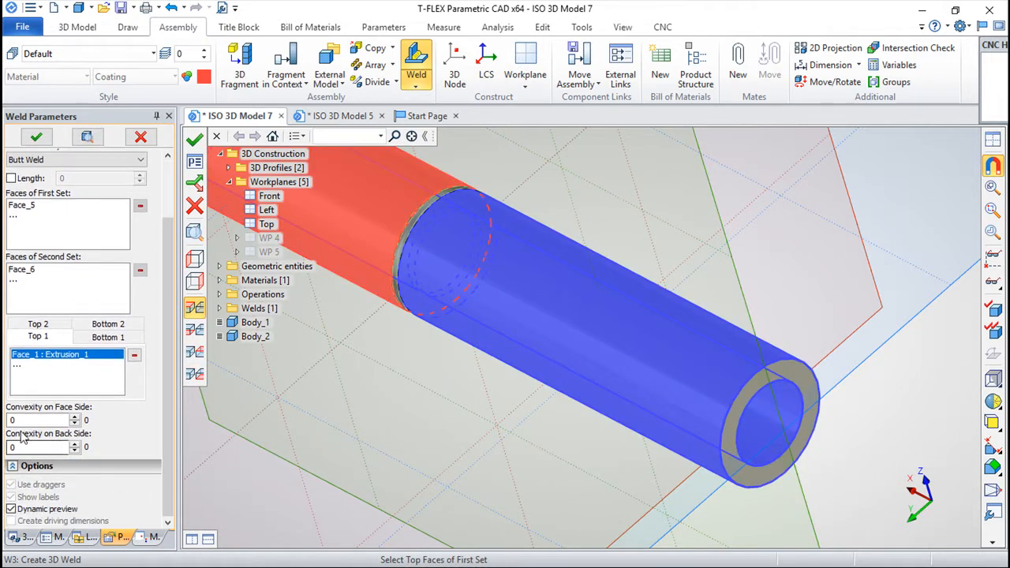
pyautogui.click(35, 420)
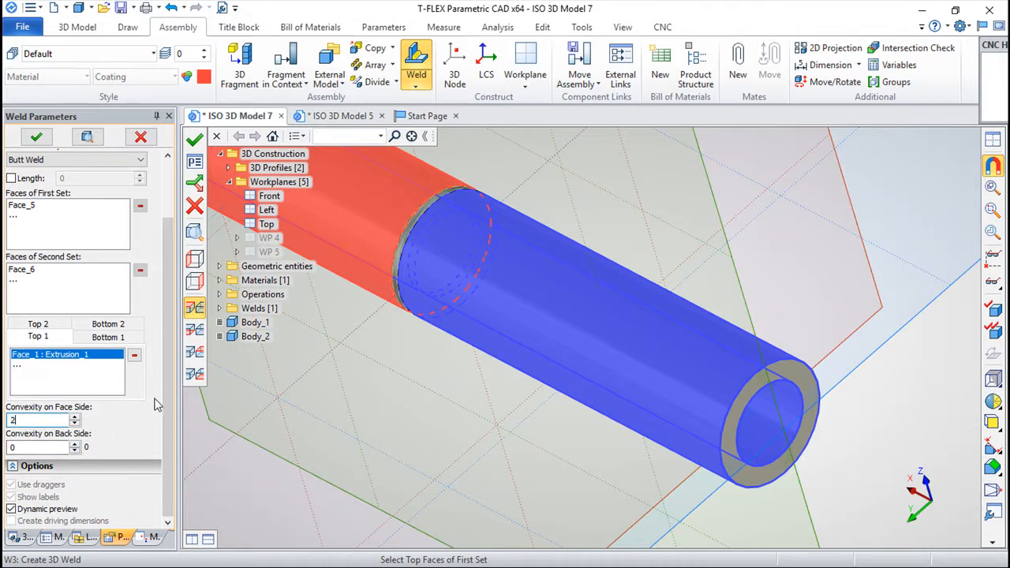
pyautogui.click(195, 138)
pyautogui.moveTo(438, 298); pyautogui.dragTo(463, 259)
pyautogui.moveTo(463, 260); pyautogui.dragTo(660, 409, button='middle')
pyautogui.moveTo(729, 310); pyautogui.dragTo(642, 446)
pyautogui.scroll(5, 702, 264)
pyautogui.moveTo(605, 329); pyautogui.dragTo(550, 338)
pyautogui.press('Escape')
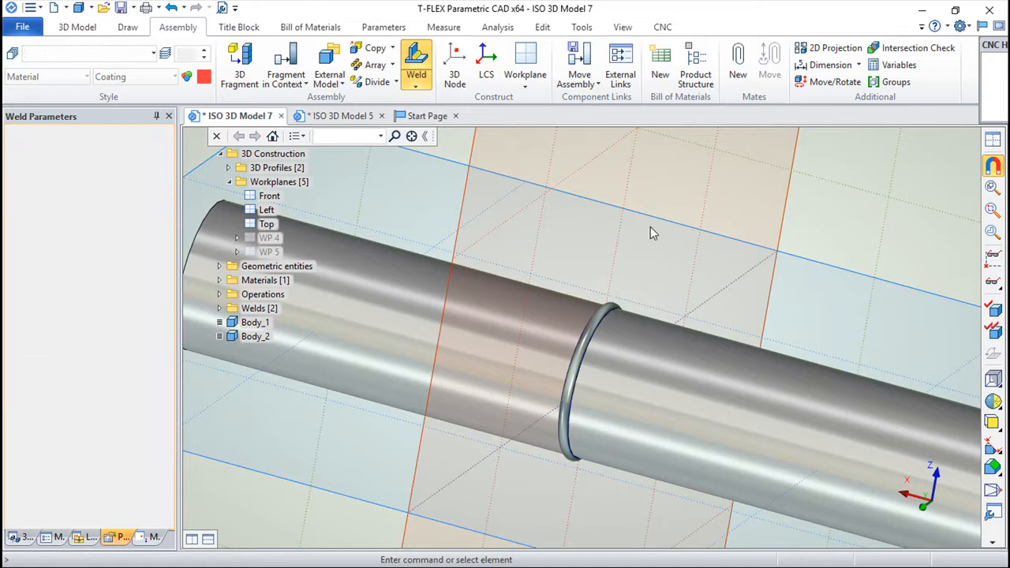
# - Start a weld symbol and select the butt weld between the pipes as its target
pyautogui.moveTo(597, 185); pyautogui.dragTo(577, 251, button='right')
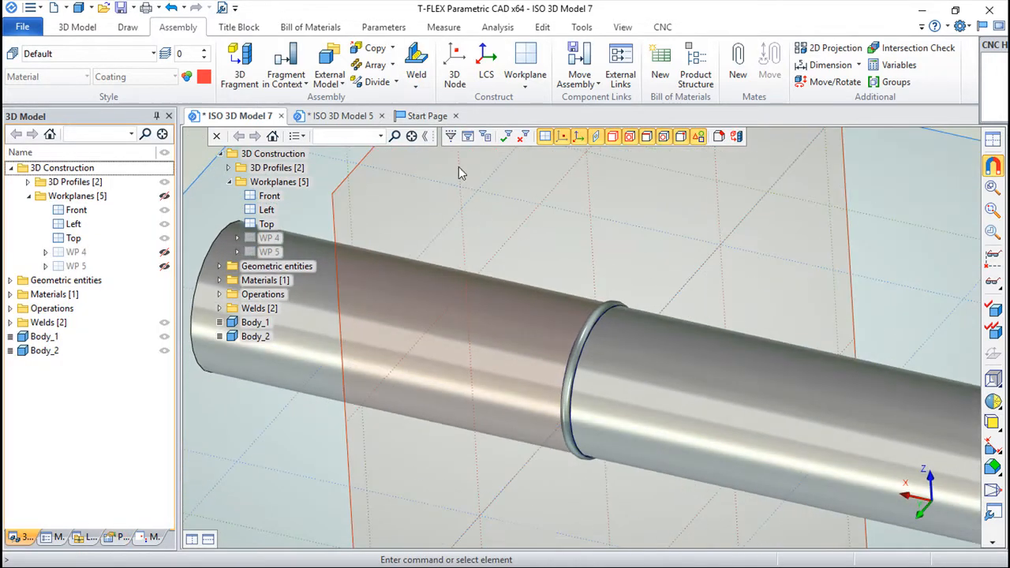
pyautogui.click(415, 87)
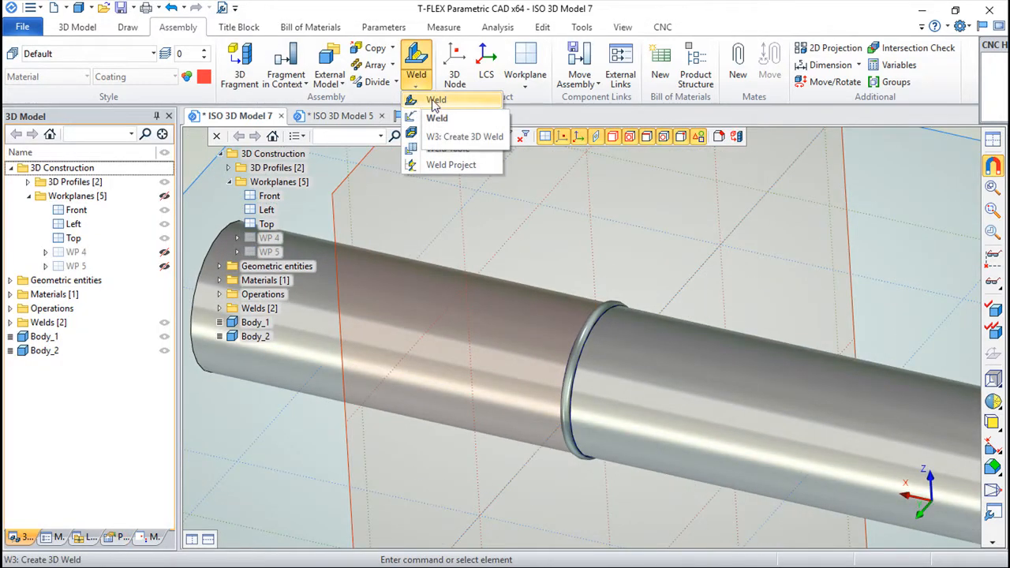
pyautogui.click(452, 117)
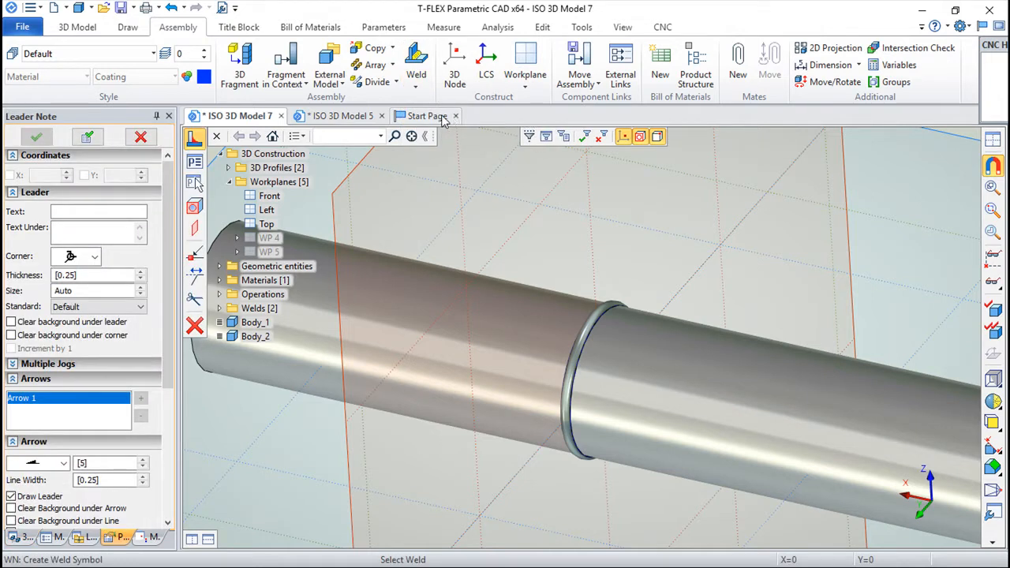
pyautogui.click(613, 309)
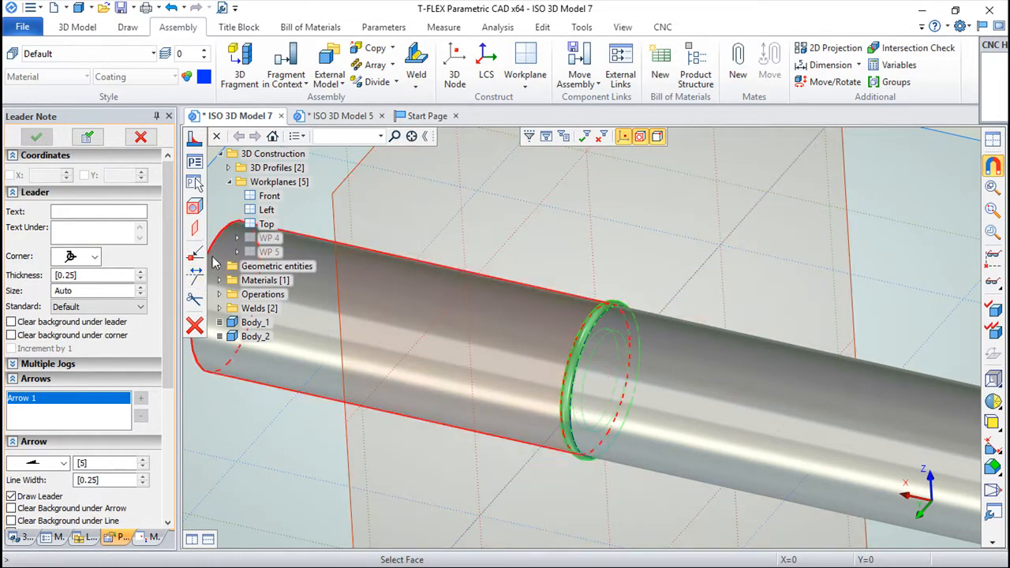
pyautogui.click(194, 138)
pyautogui.click(604, 310)
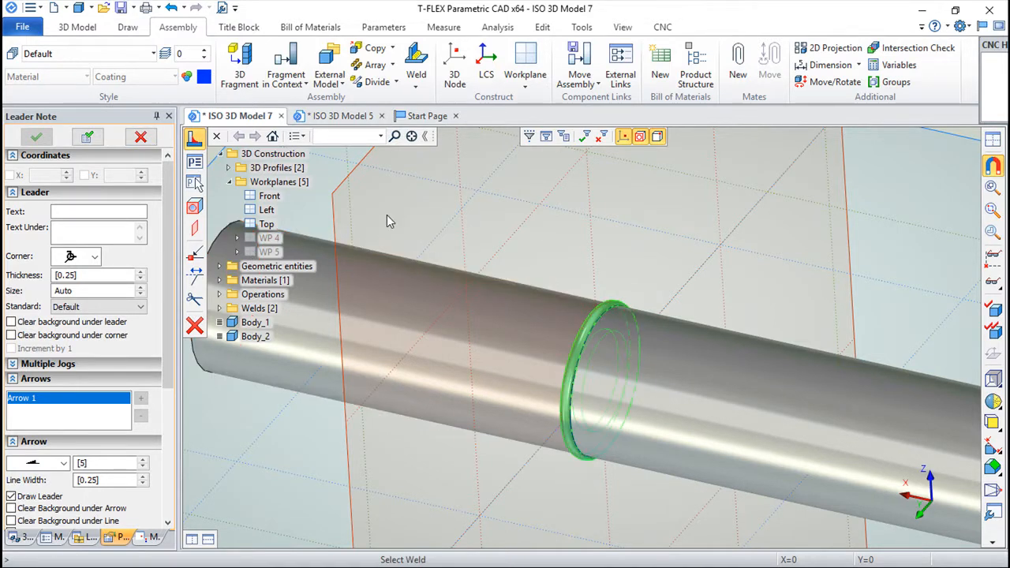
# - Set the weld symbol's leader text to "fsdfd" and the text under it to "sdfg"
pyautogui.click(67, 210)
pyautogui.write('fsdfd')
pyautogui.click(71, 228)
pyautogui.write('sdfg')
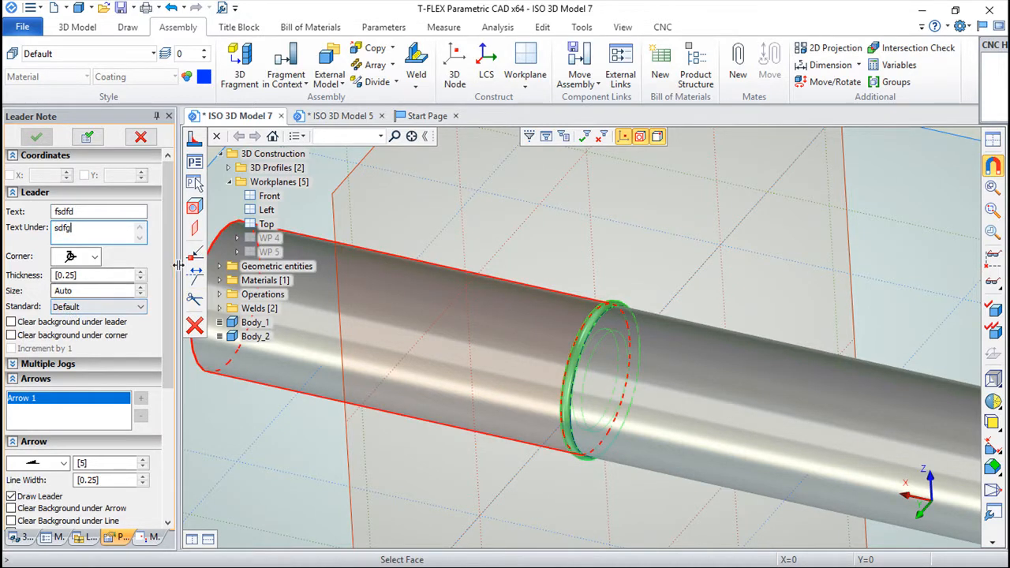
# - Attach the weld symbol's arrow to the top of the weld bead and place its leader note beside the pipes
pyautogui.scroll(-3, 167, 260)
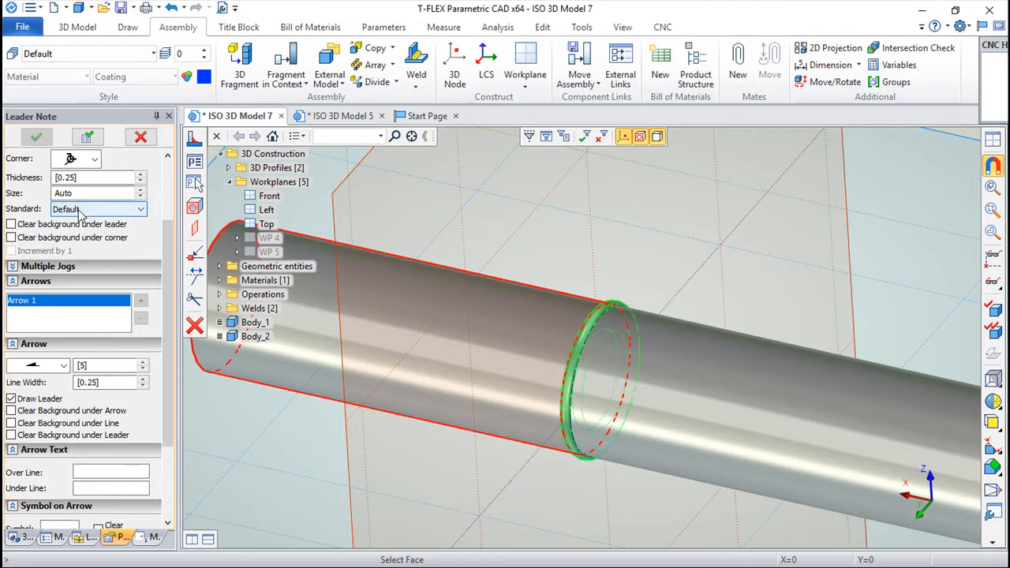
pyautogui.moveTo(168, 262); pyautogui.dragTo(173, 300)
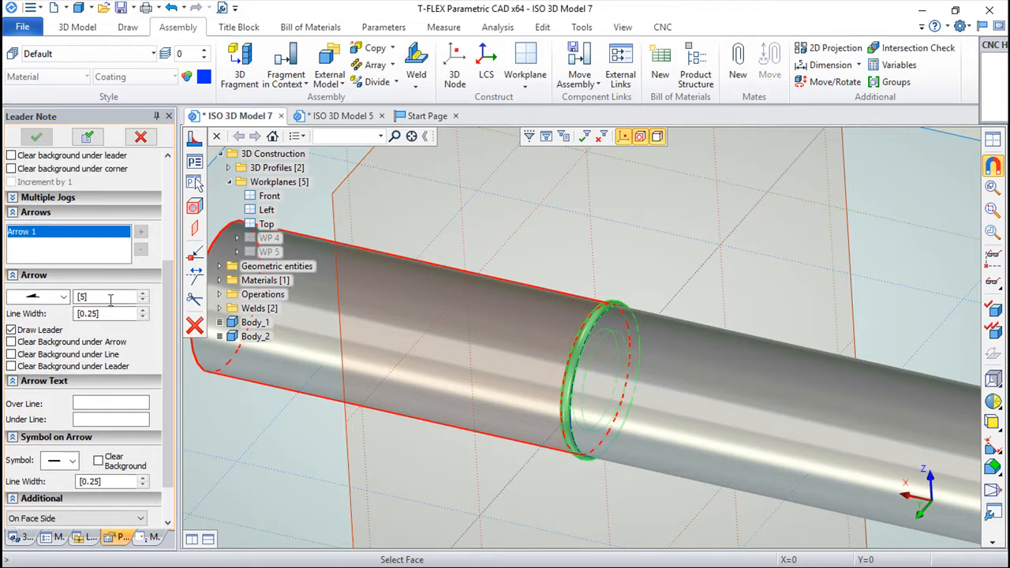
pyautogui.scroll(-1, 169, 336)
pyautogui.scroll(-5, 498, 372)
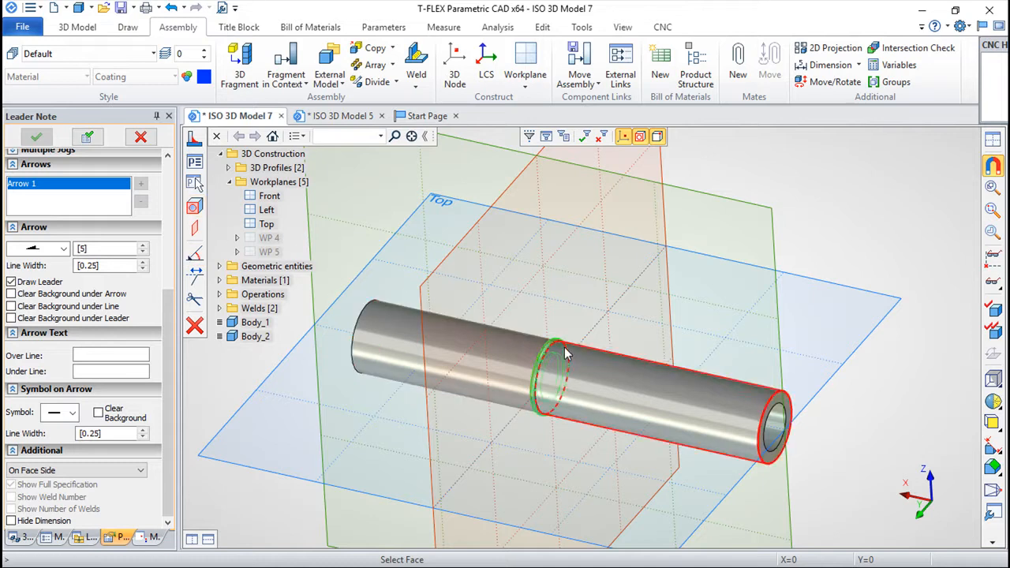
pyautogui.click(553, 348)
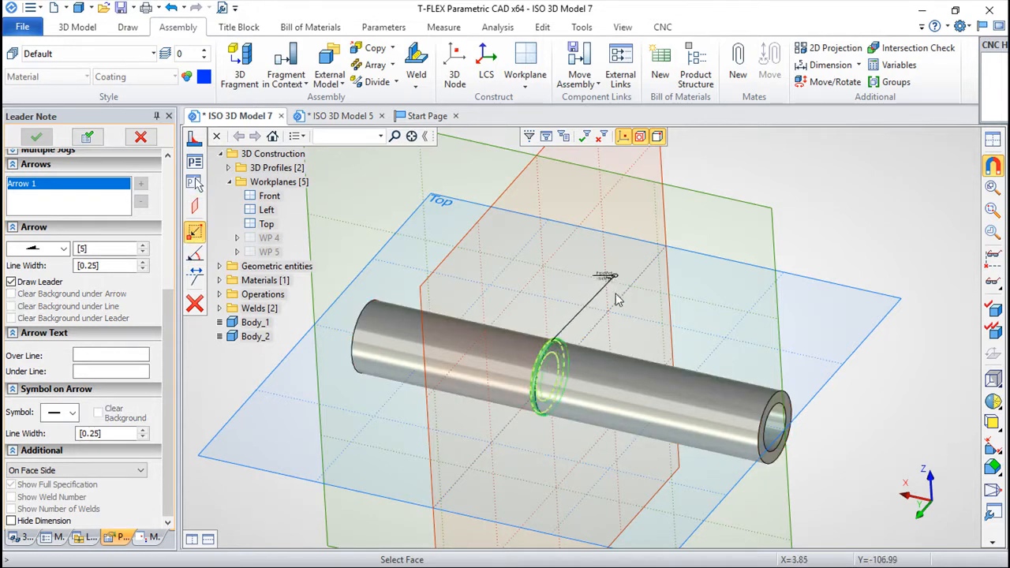
pyautogui.click(615, 293)
pyautogui.scroll(3, 638, 293)
pyautogui.moveTo(641, 286)
pyautogui.mouseDown(button='right')
pyautogui.moveTo(629, 381)
pyautogui.moveTo(694, 371)
pyautogui.moveTo(777, 377)
pyautogui.moveTo(610, 381)
pyautogui.moveTo(566, 368)
pyautogui.moveTo(587, 348)
pyautogui.moveTo(637, 334)
pyautogui.mouseUp(button='right')
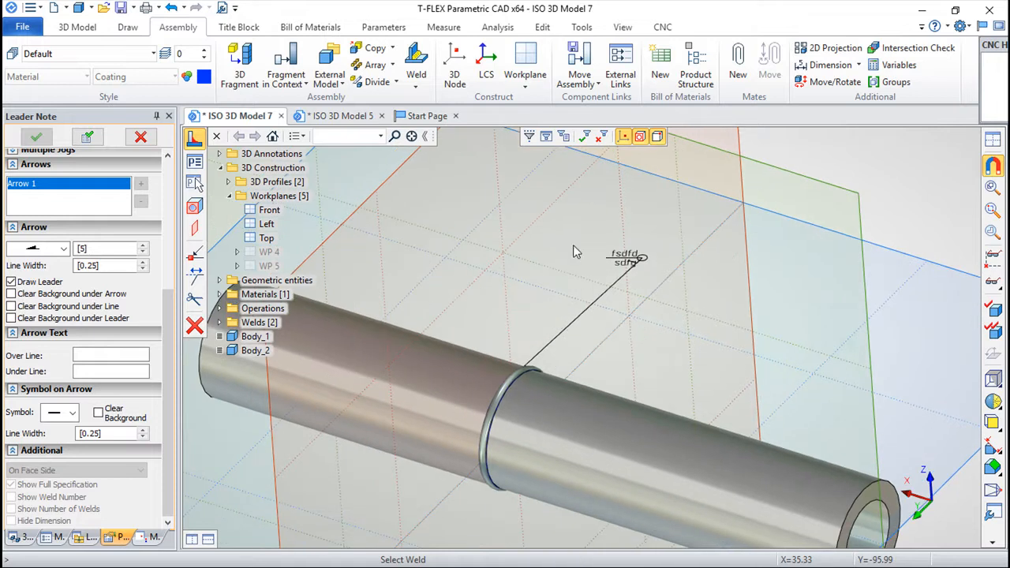
# - Examine the fields for creating a new weld type and dismiss the dialog without creating one
pyautogui.click(416, 86)
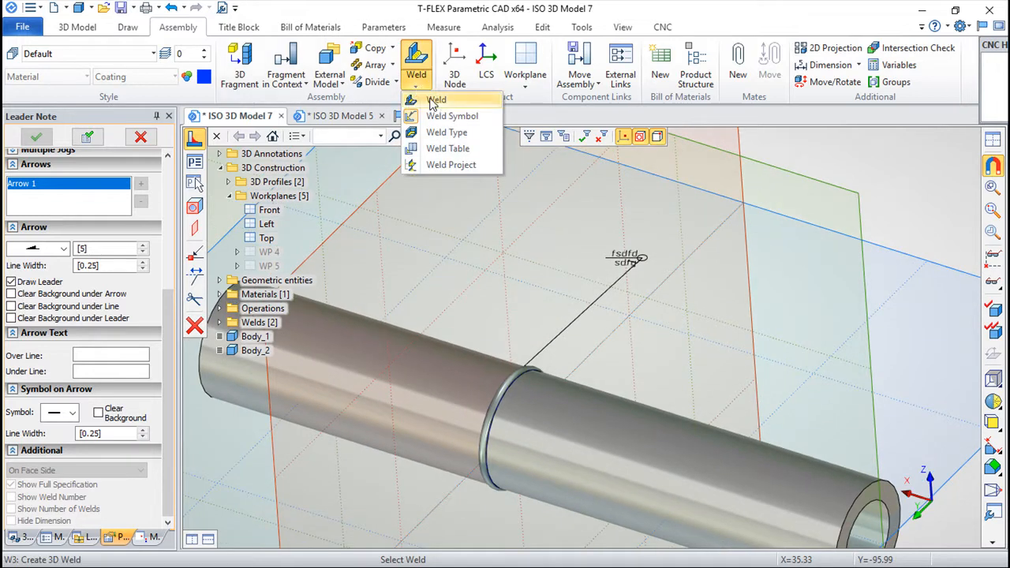
pyautogui.moveTo(446, 132)
pyautogui.click(490, 166)
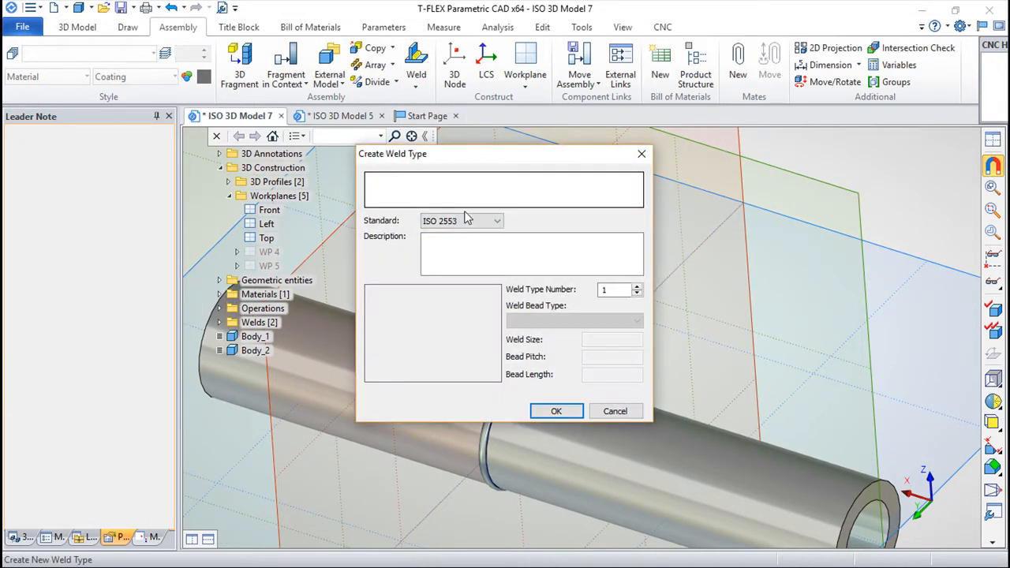
pyautogui.click(641, 153)
# - Examine the weld table options, Export Weldments to Microsoft Excel and Weldment Cut List, and cancel without generating a table
pyautogui.click(420, 88)
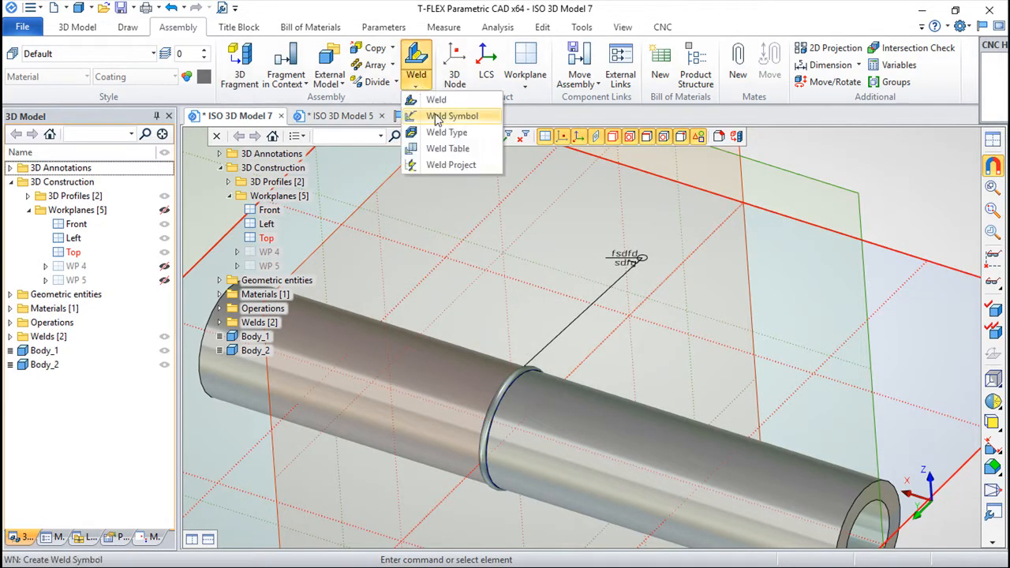
pyautogui.click(451, 150)
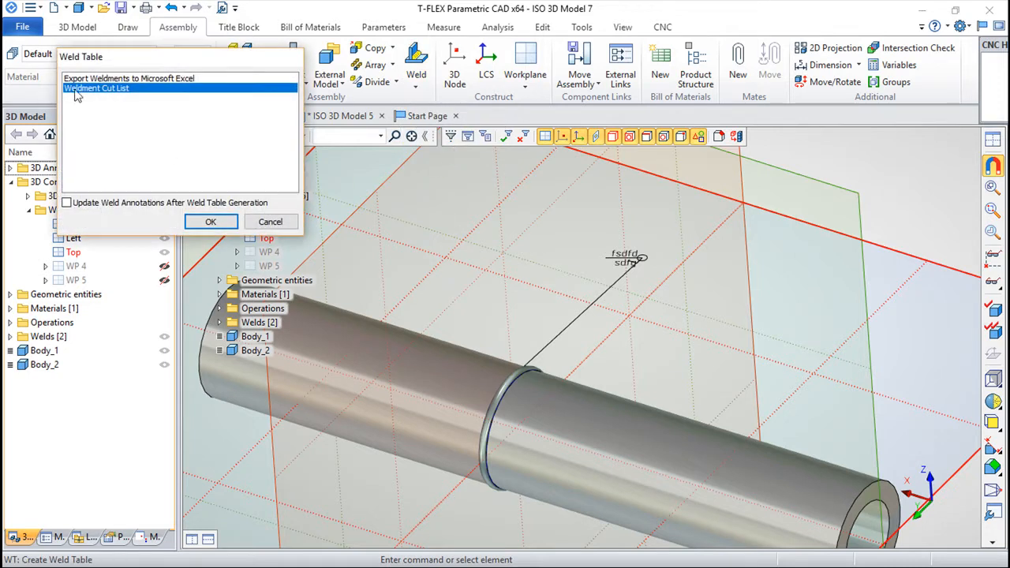
pyautogui.click(108, 80)
pyautogui.click(98, 89)
pyautogui.click(270, 222)
# - View the weld project for ISO 3D Model 7 and close it
pyautogui.click(416, 79)
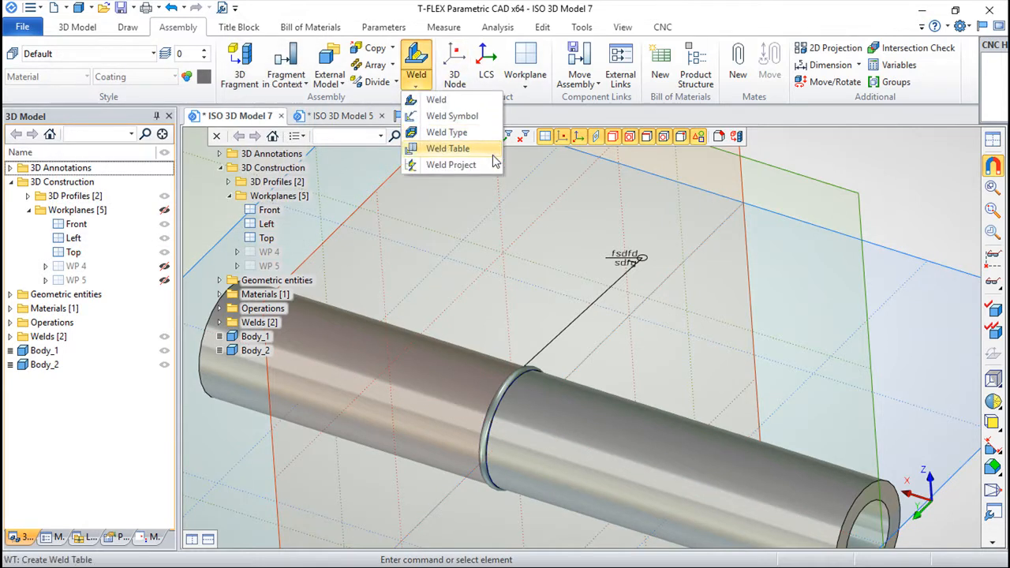
pyautogui.click(456, 165)
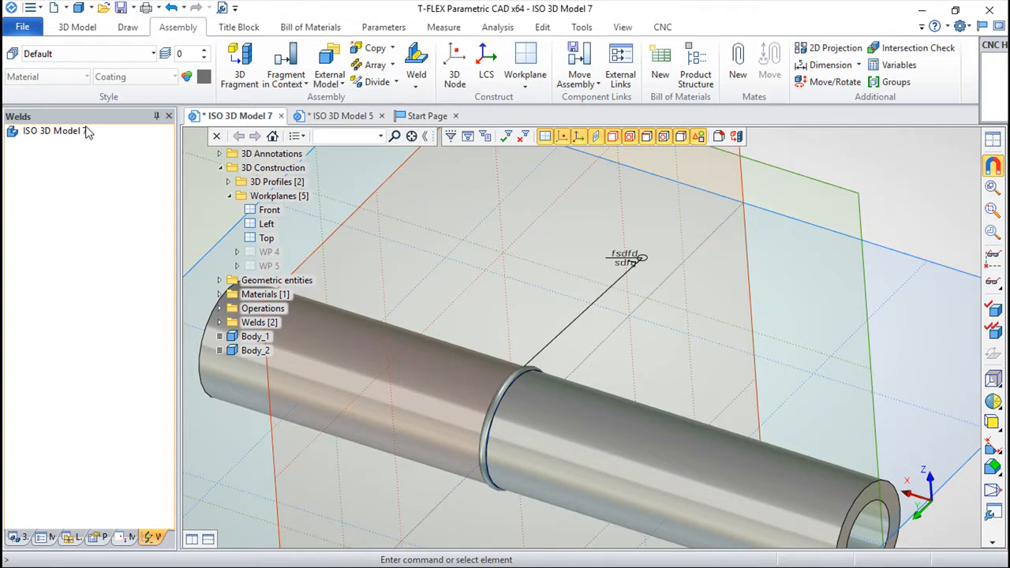
pyautogui.click(168, 117)
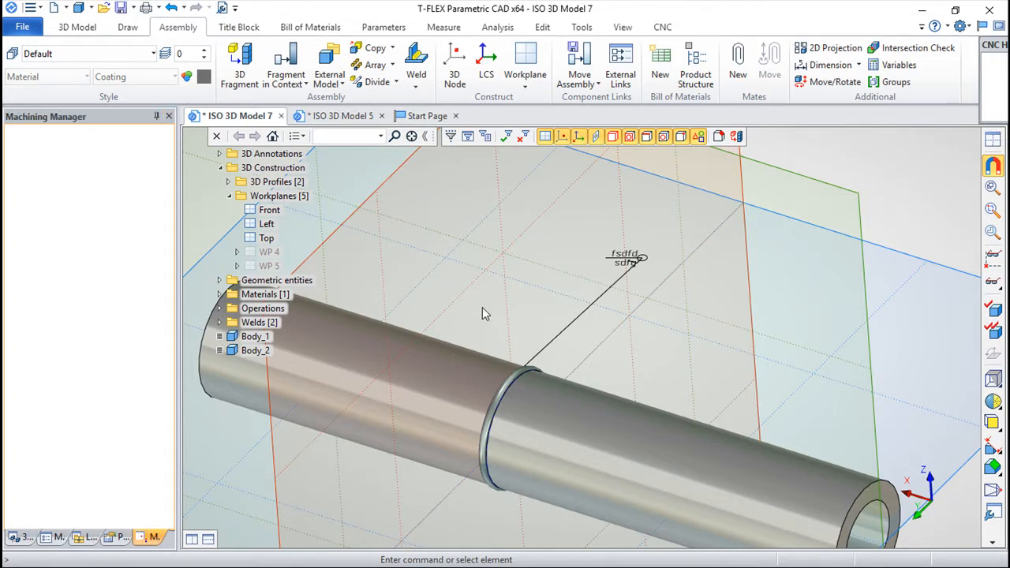
# - Inspect the finished butt weld and its weld symbol on the pipes from several angles
pyautogui.scroll(-2, 586, 314)
pyautogui.moveTo(525, 359); pyautogui.dragTo(562, 330, button='middle')
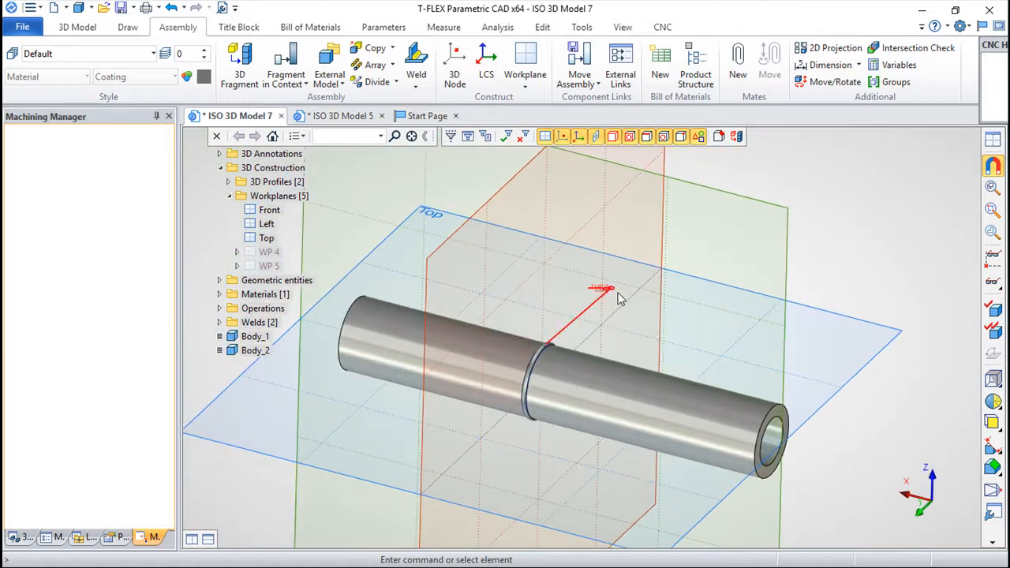
pyautogui.moveTo(612, 292); pyautogui.dragTo(640, 227, button='middle')
pyautogui.moveTo(566, 236); pyautogui.dragTo(504, 279)
pyautogui.scroll(2, 558, 288)
pyautogui.moveTo(530, 323); pyautogui.dragTo(543, 377)
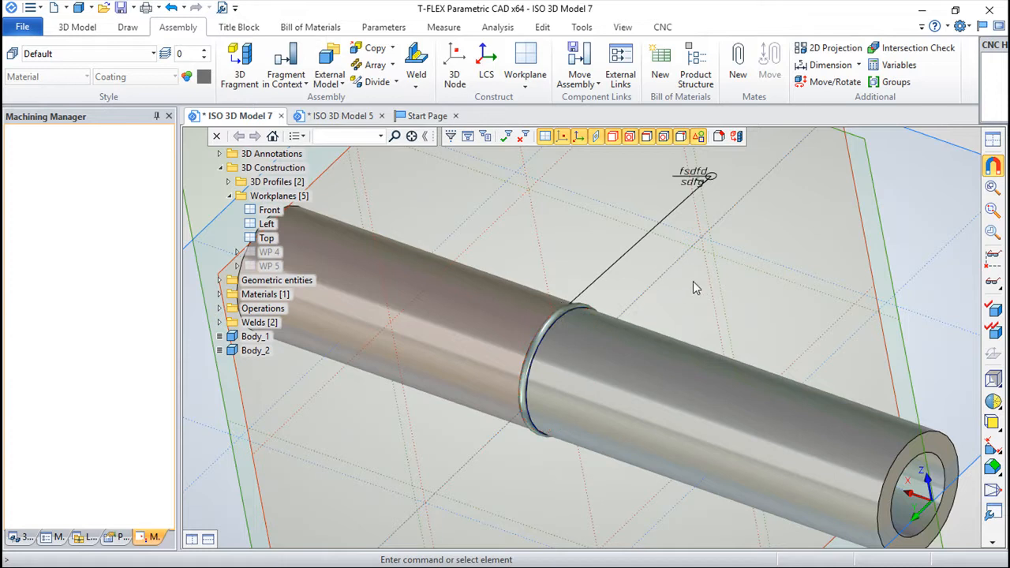
pyautogui.scroll(-1, 701, 284)
pyautogui.moveTo(735, 306); pyautogui.dragTo(705, 292, button='middle')
pyautogui.moveTo(697, 295); pyautogui.dragTo(772, 282)
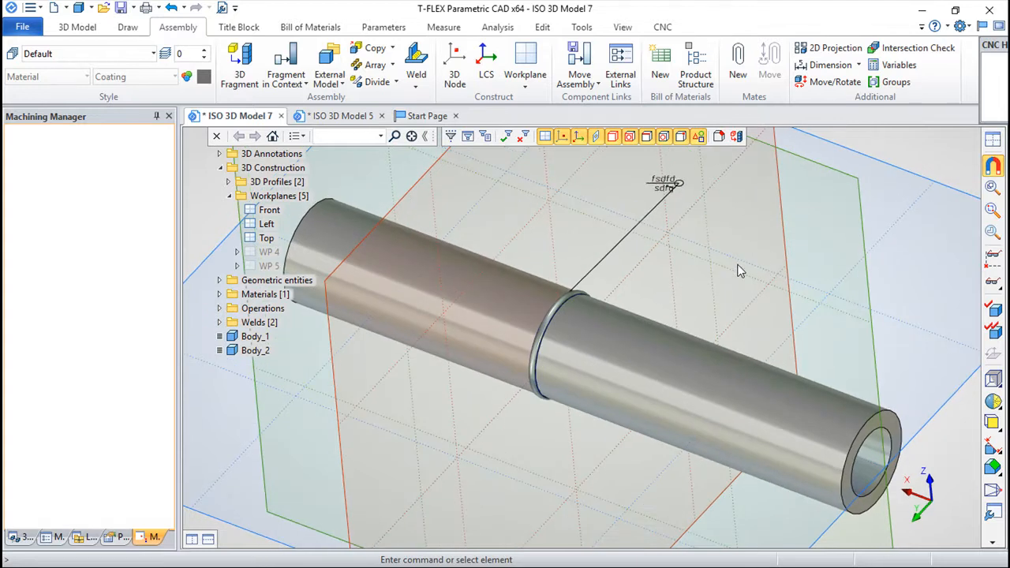